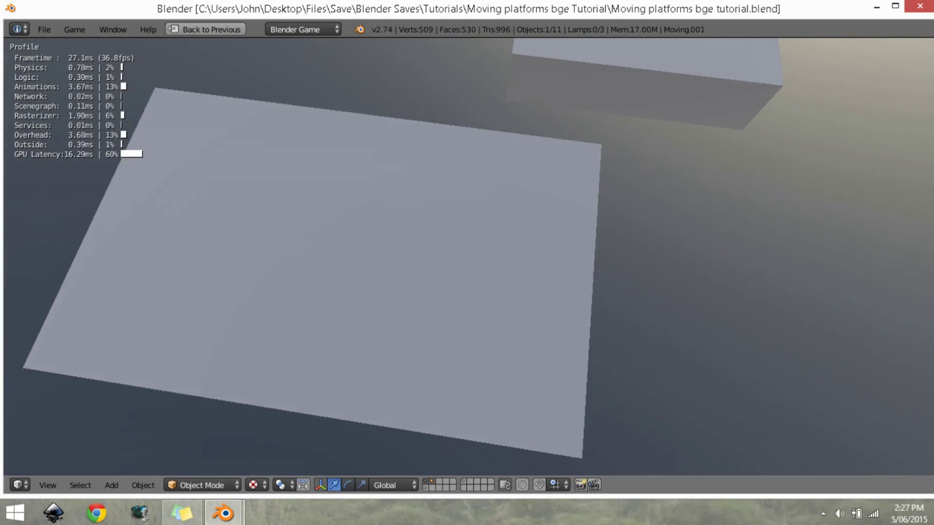
Step: Try out the finished moving-platforms game by walking and jumping across the platforms, and quit the game
key("w")
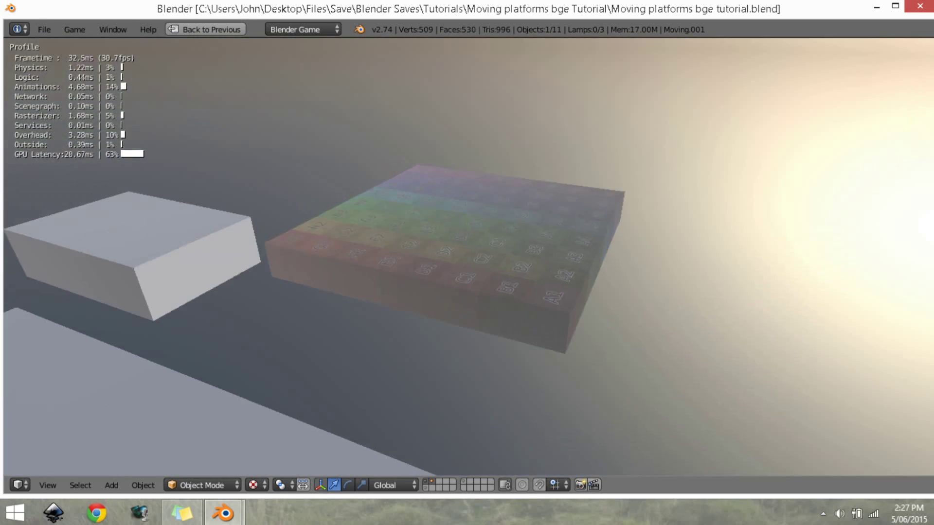
key("space")
key("w")
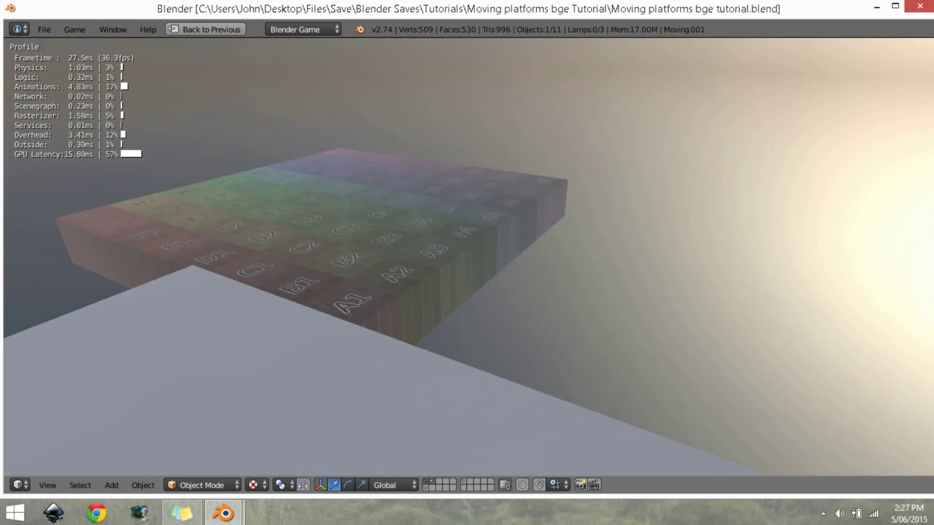
key("space")
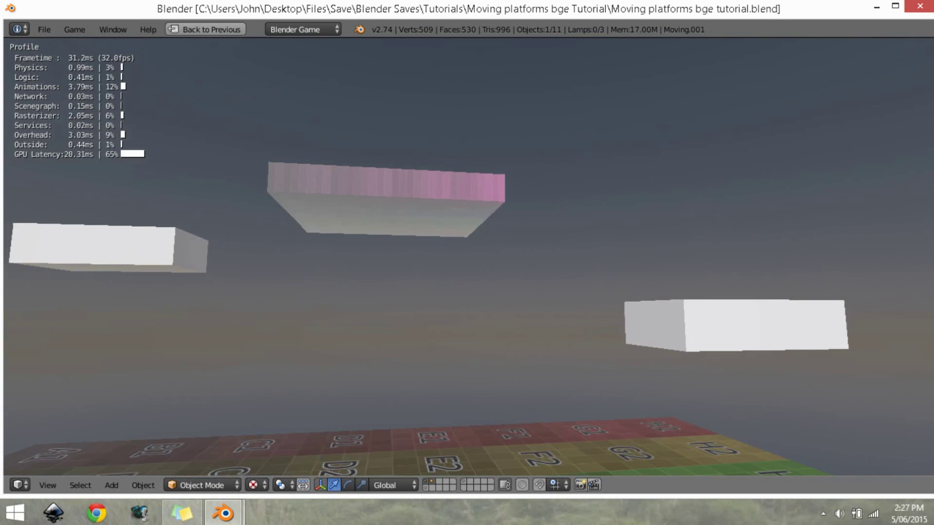
key("Escape")
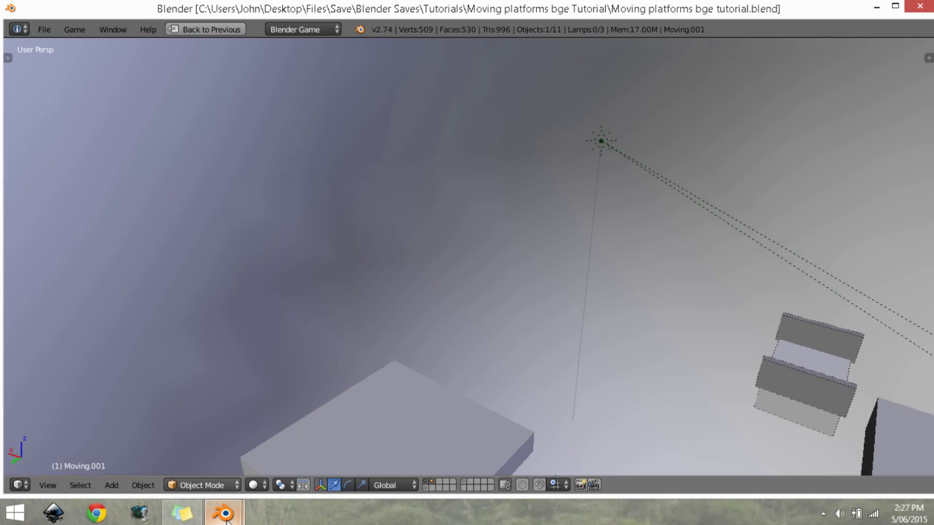
Step: Switch to the starter file's window and test-run its game from the camera view, stopping it again
mouse_move(223, 513)
left_click(298, 455)
middle_click_drag(326, 334, 509, 305)
right_click(509, 305)
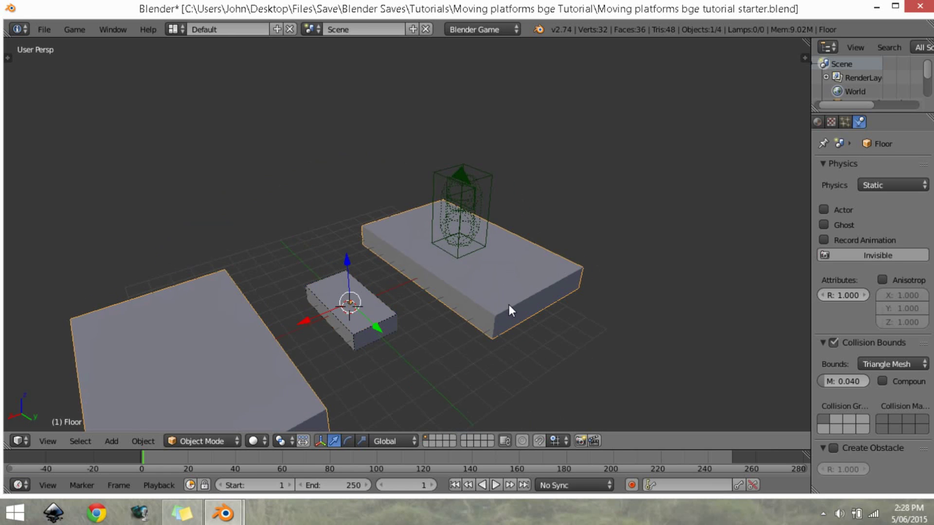
key("KP_0")
key("p")
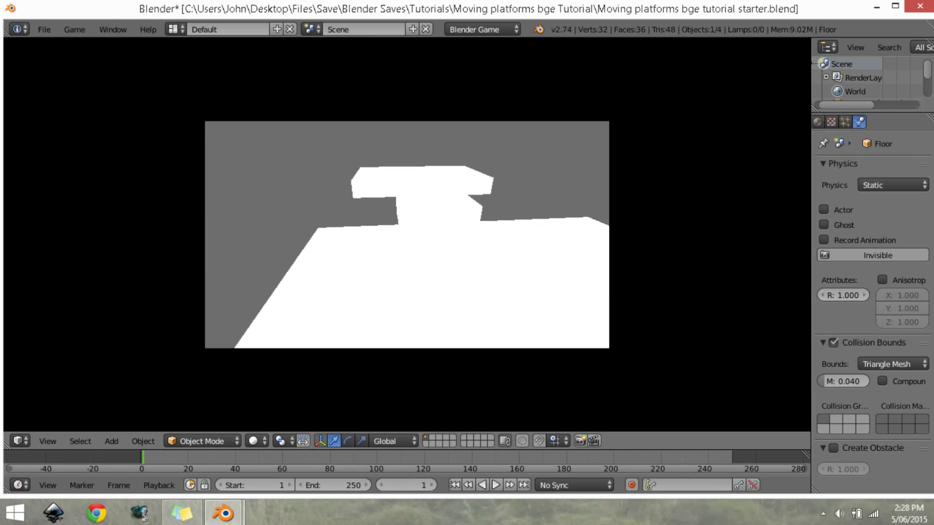
key("Escape")
Step: Examine the small Move platform between the two floor blocks and the player object from several angles
scroll(523, 273, "down", 6)
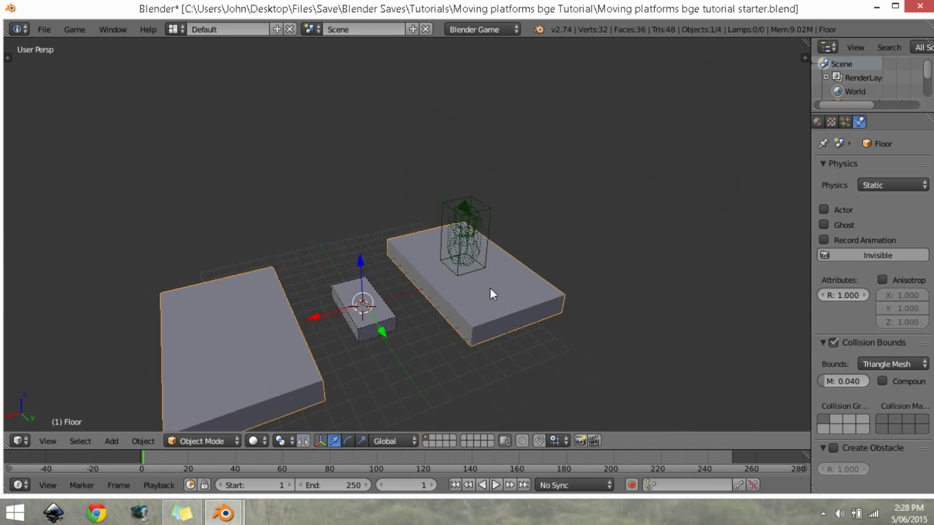
middle_click_drag(489, 288, 458, 231)
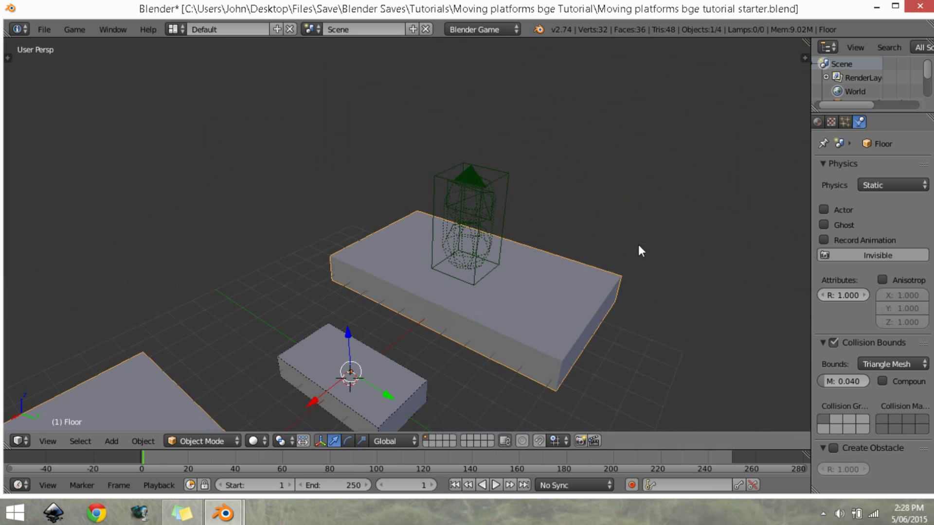
middle_click_drag(639, 246, 501, 265)
middle_click_drag(341, 364, 337, 304)
scroll(380, 359, "up", 4)
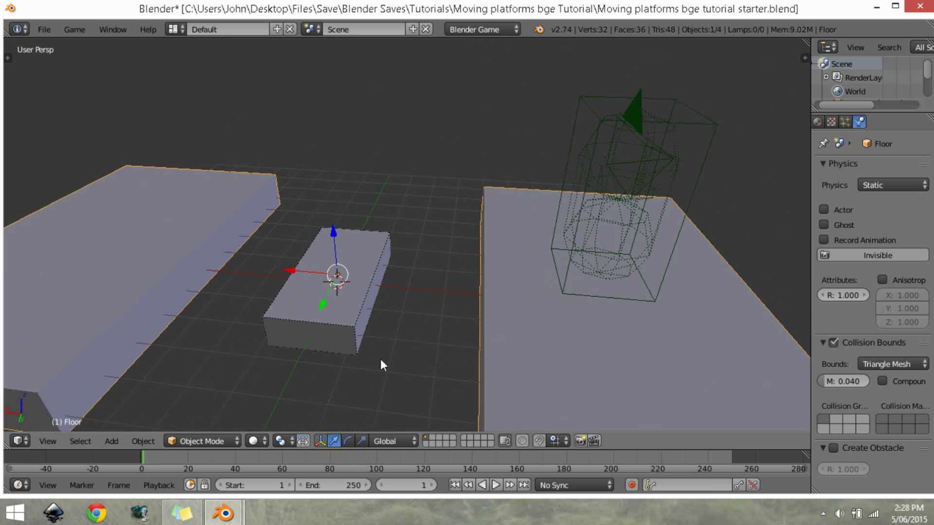
right_click(326, 348)
middle_click_drag(361, 366, 268, 340)
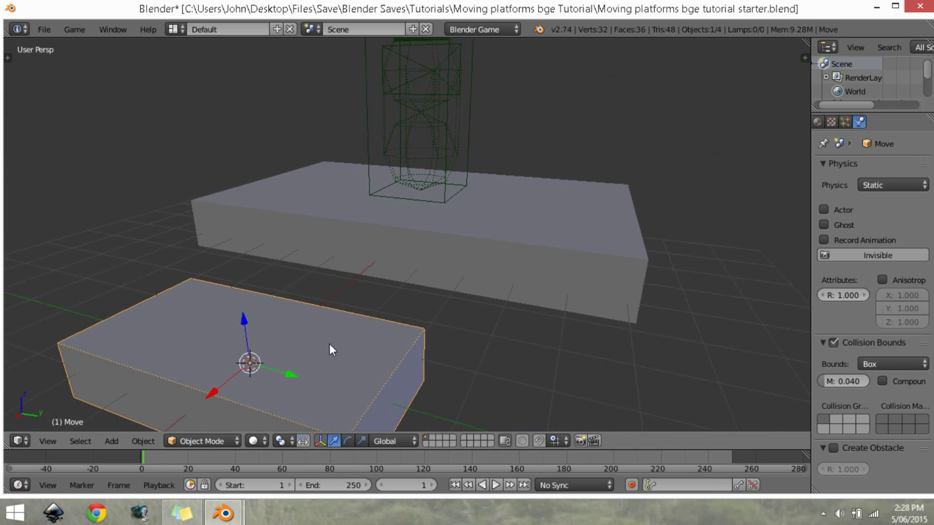
key("KP_Decimal")
middle_click_drag(513, 265, 389, 286)
key("Tab")
key("Tab")
scroll(416, 286, "down", 4)
key("a")
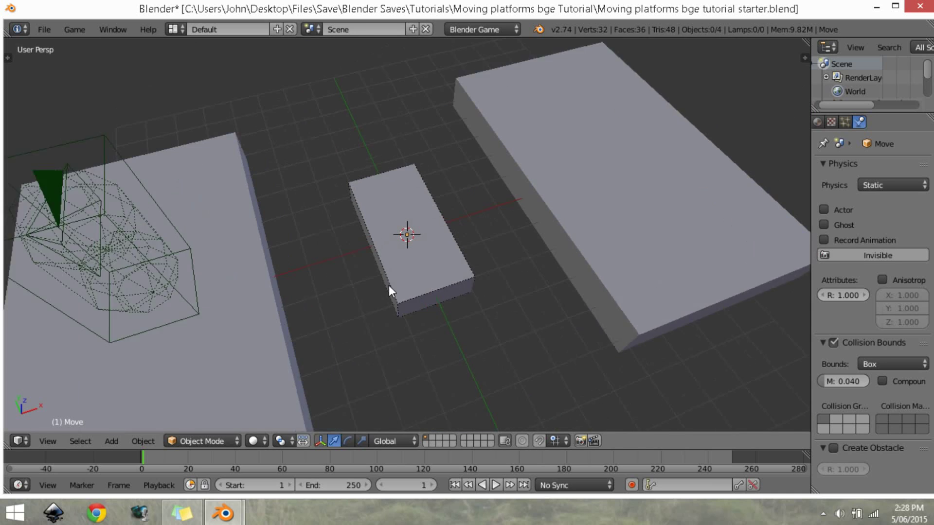
scroll(454, 301, "up", 2)
Step: Move the small Move platform along positive Y until most of it lies beyond the gap between the floor blocks
right_click(454, 301)
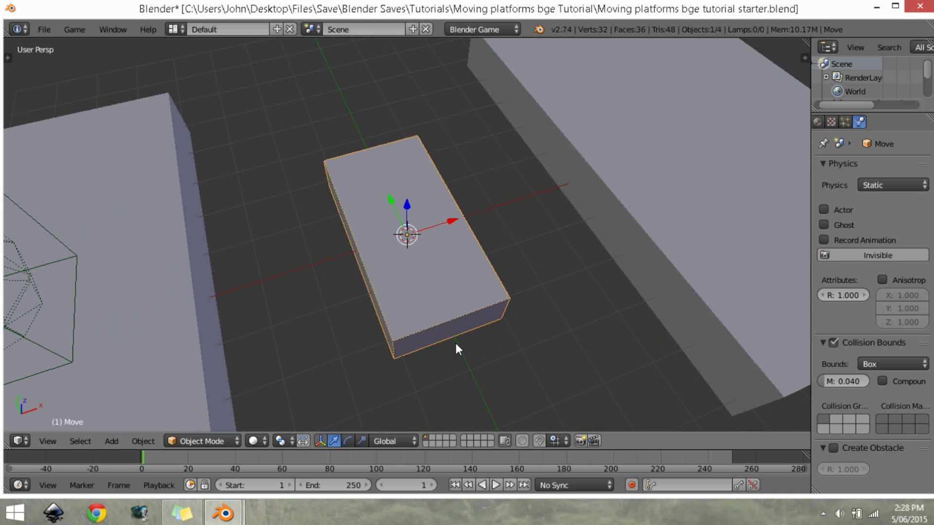
middle_click_drag(452, 343, 522, 276)
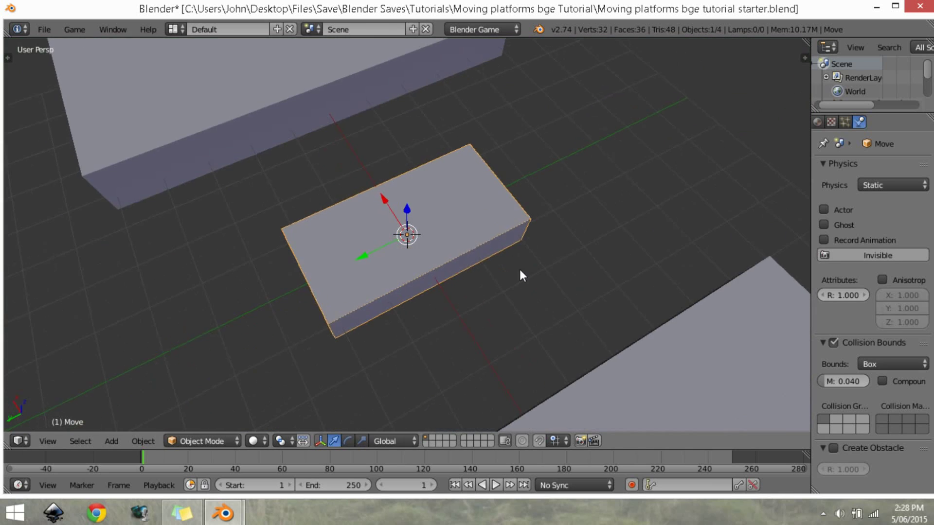
middle_click_drag(436, 277, 374, 281)
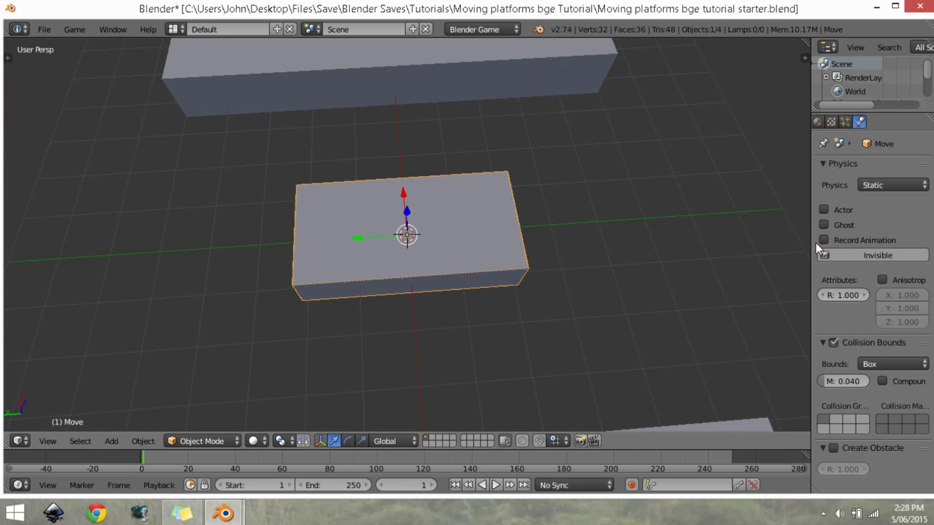
middle_click_drag(379, 235, 521, 333)
key("KP_7")
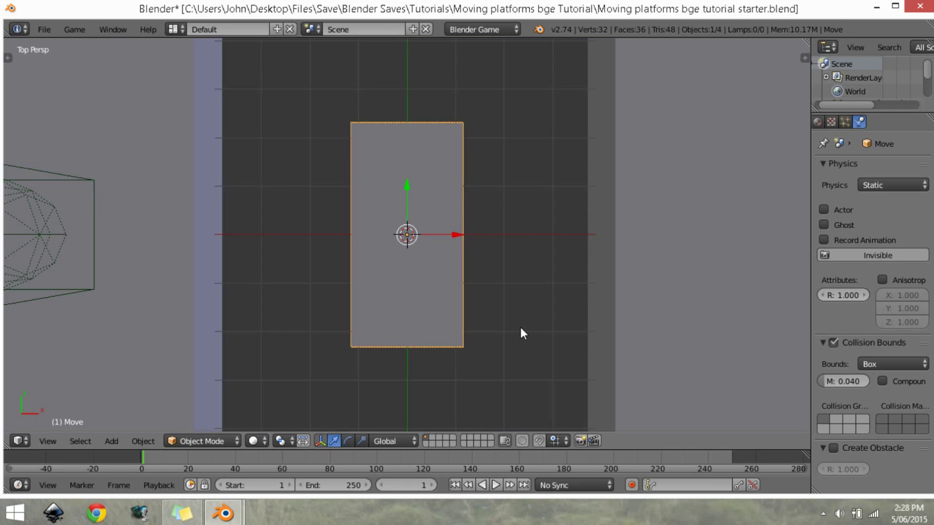
scroll(513, 325, "down", 3)
scroll(385, 201, "down", 4)
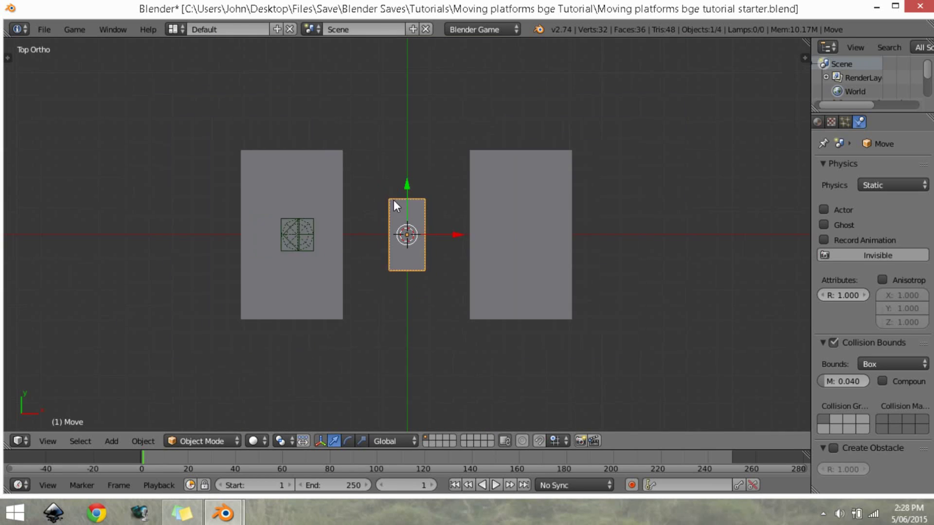
middle_click_drag(397, 198, 408, 237, "shift")
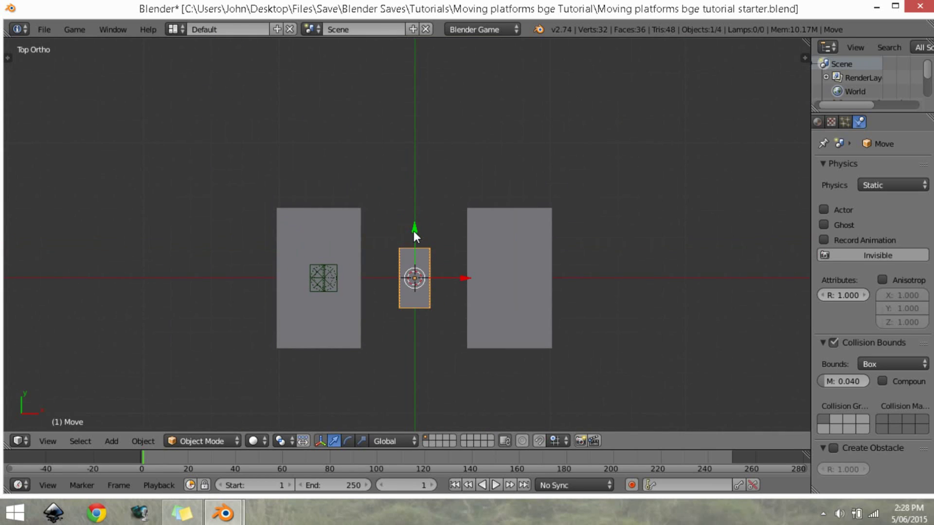
left_click_drag(414, 230, 433, 139)
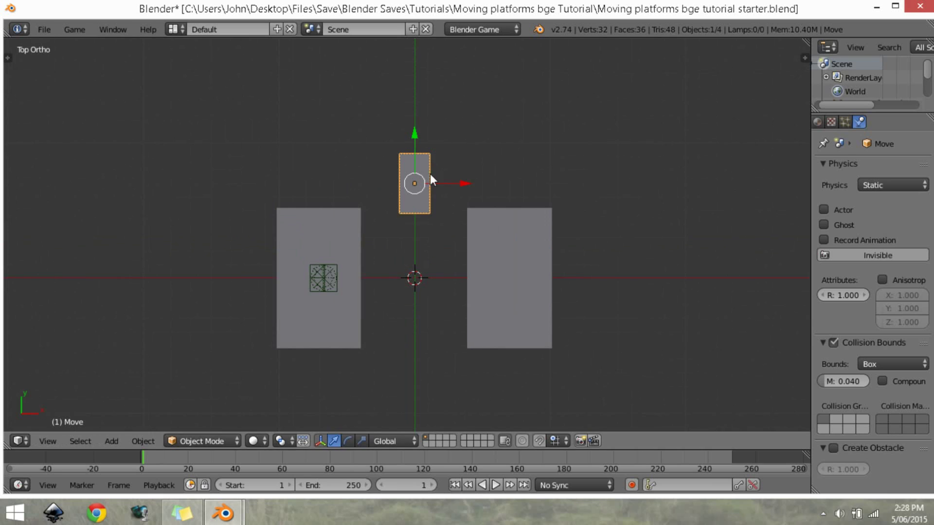
key("g")
key("Escape")
Step: Shift the Move platform slightly further out along positive Y, clear of the floor blocks
scroll(431, 203, "up", 2)
middle_click_drag(328, 221, 245, 218)
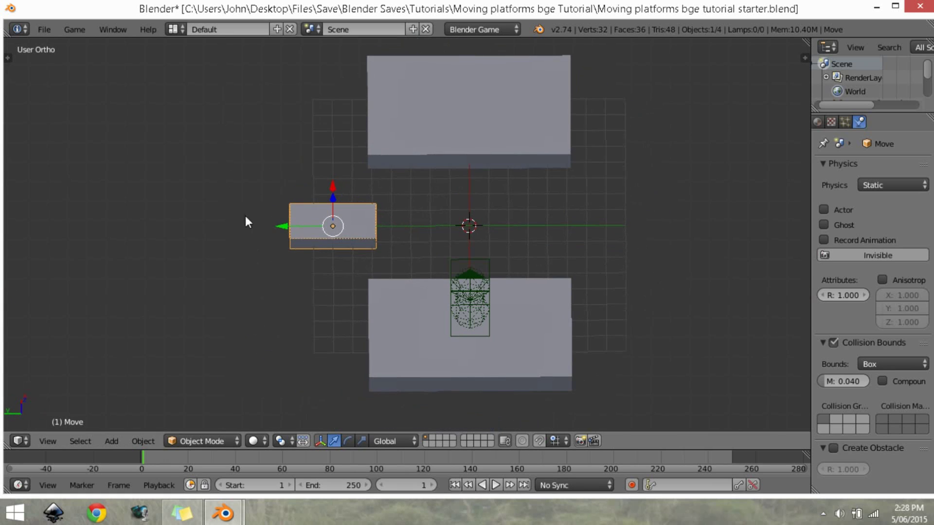
left_click_drag(282, 225, 265, 223)
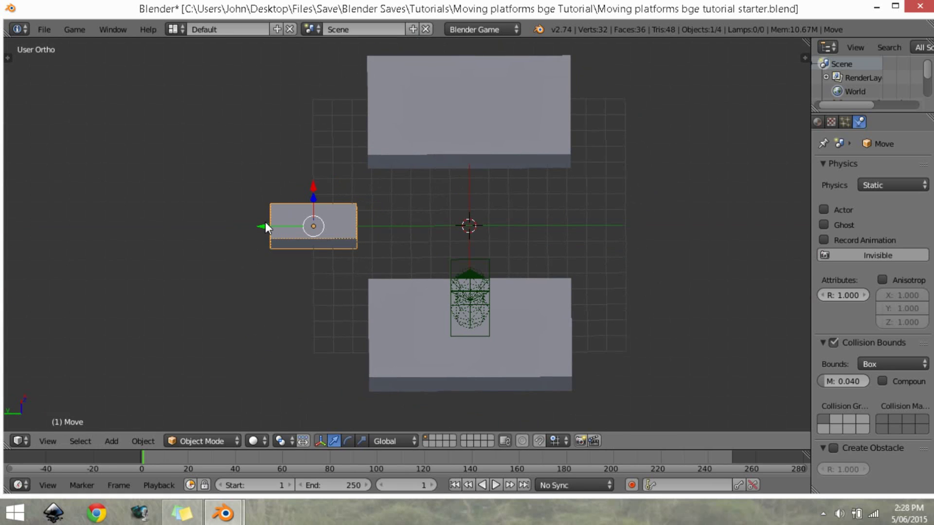
Step: Insert a Location keyframe for the Move platform at frame 1
key("KP_5")
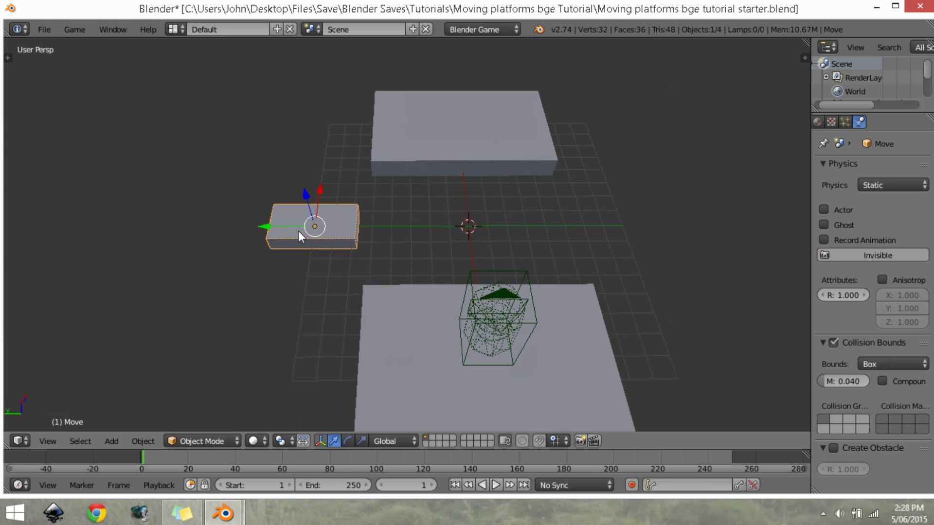
scroll(317, 204, "up", 2)
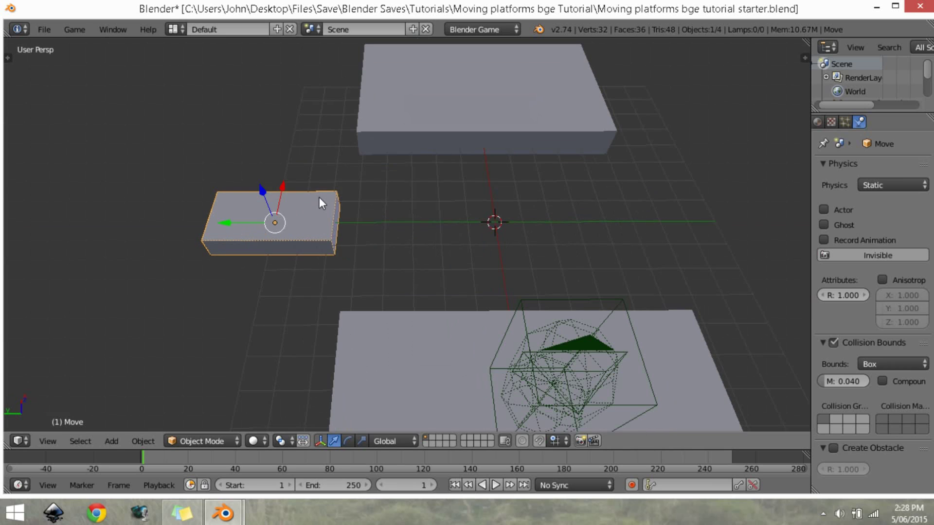
key("i")
left_click(319, 198)
Step: At frame 50, move the platform along Y to the opposite side of the gap and insert a Location keyframe
left_click(238, 462)
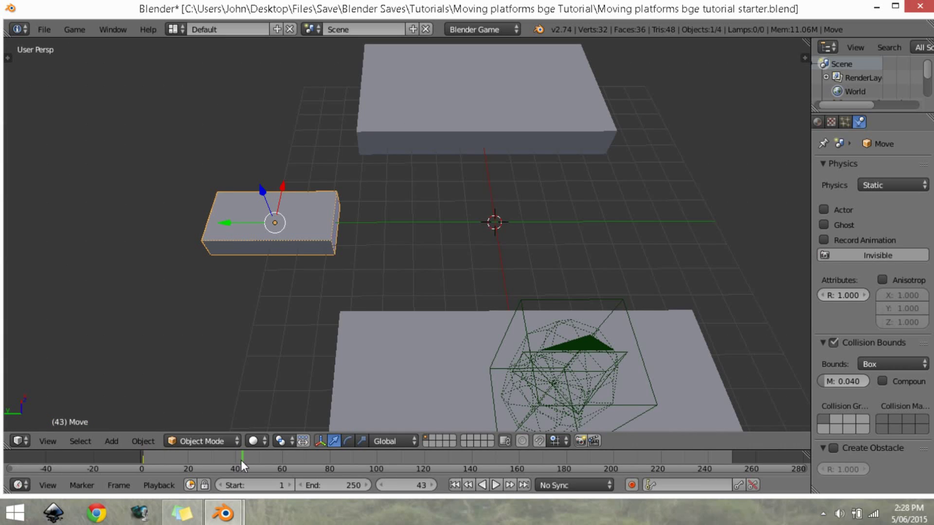
key("Right")
key("Right")
key("Right")
key("Right")
key("Right")
key("Right")
key("Right")
key("Right")
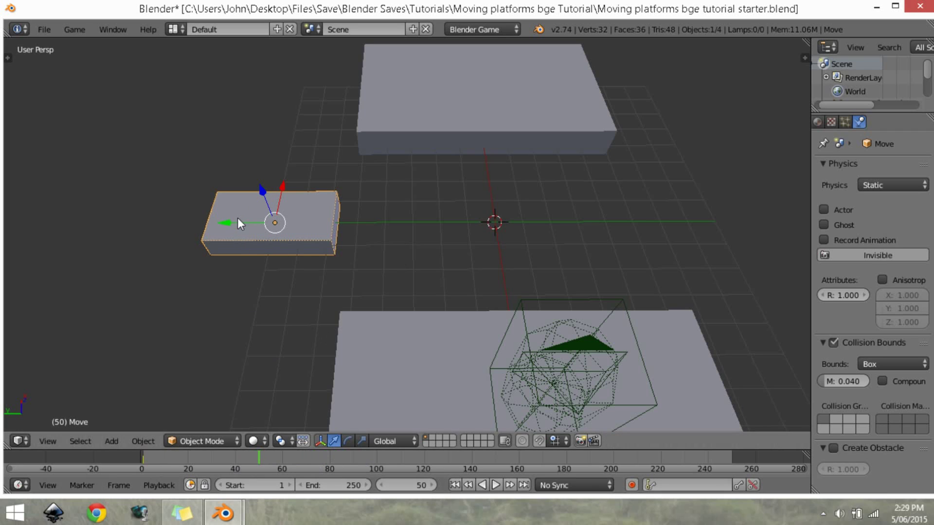
left_click_drag(238, 220, 688, 246)
key("i")
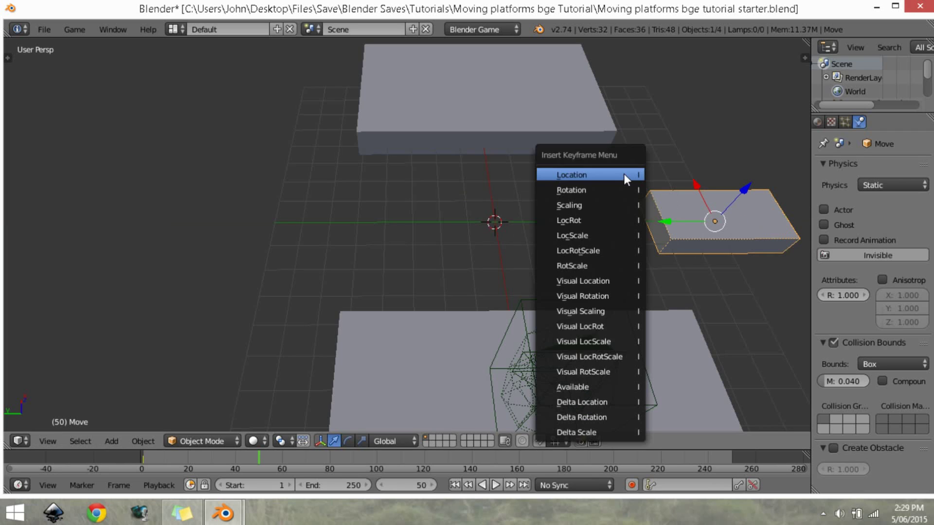
left_click(624, 173)
Step: Set the current frame to 99 and switch to the Animation screen layout
scroll(244, 459, "left", 2, "ctrl")
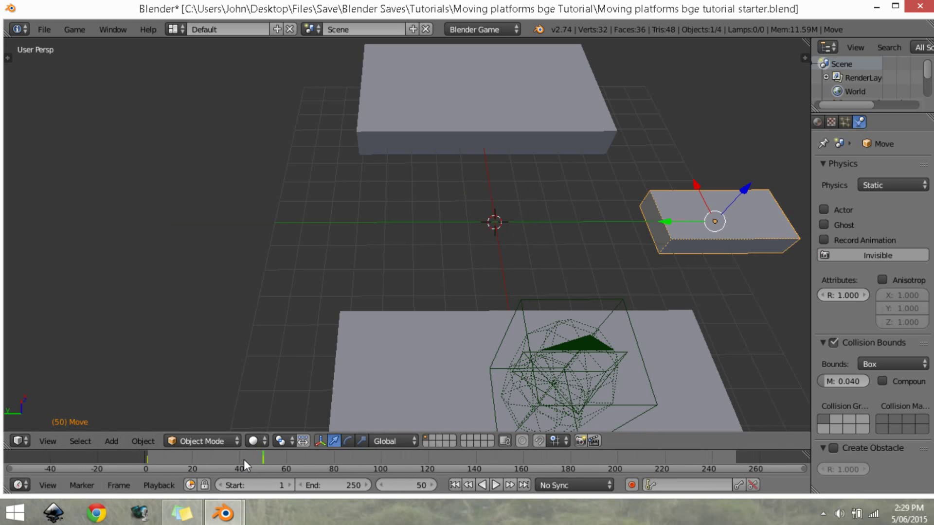
left_click_drag(266, 462, 387, 458)
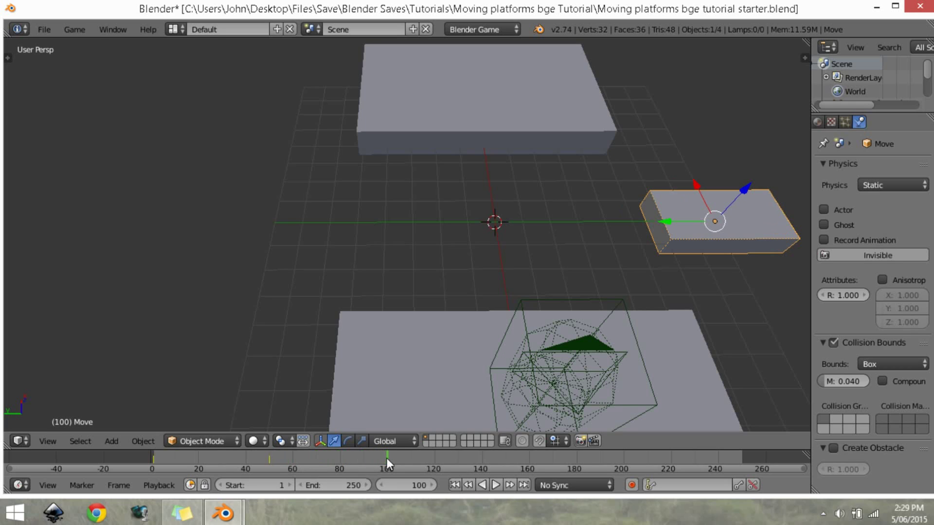
left_click(381, 485)
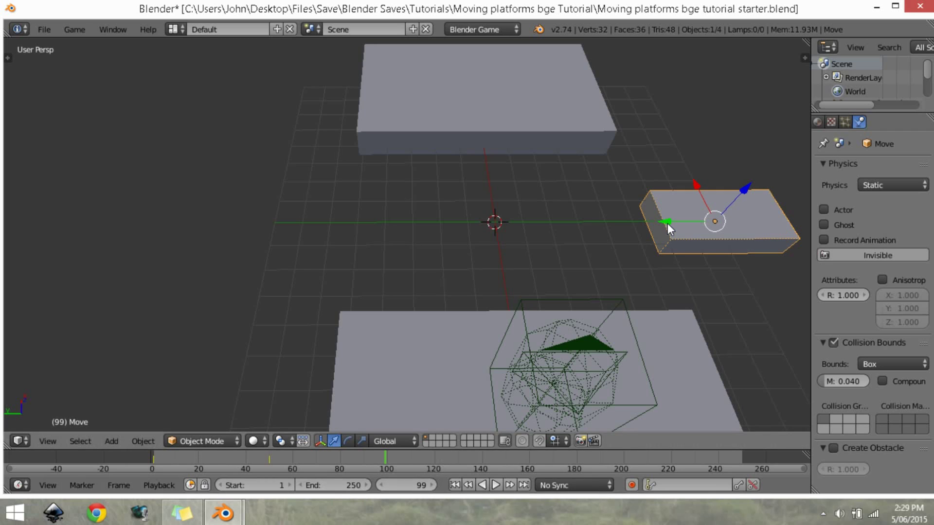
left_click(176, 30)
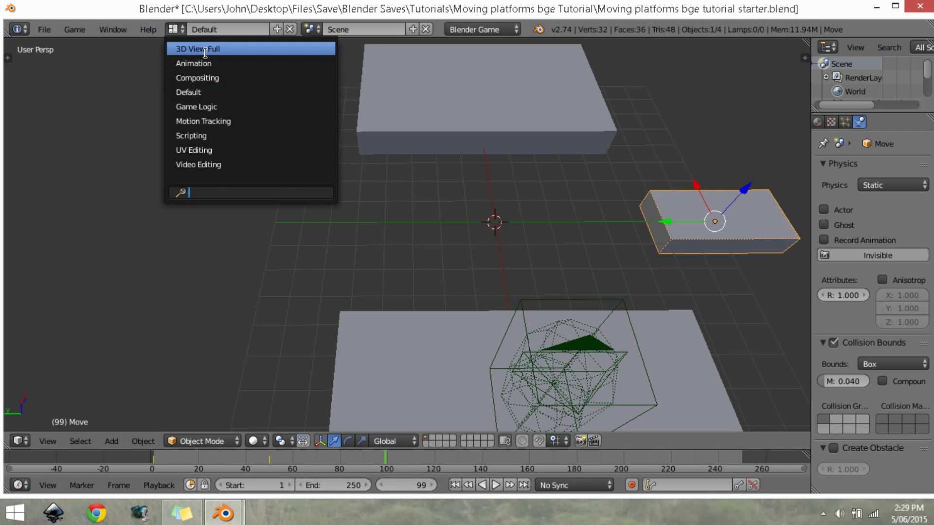
left_click(210, 64)
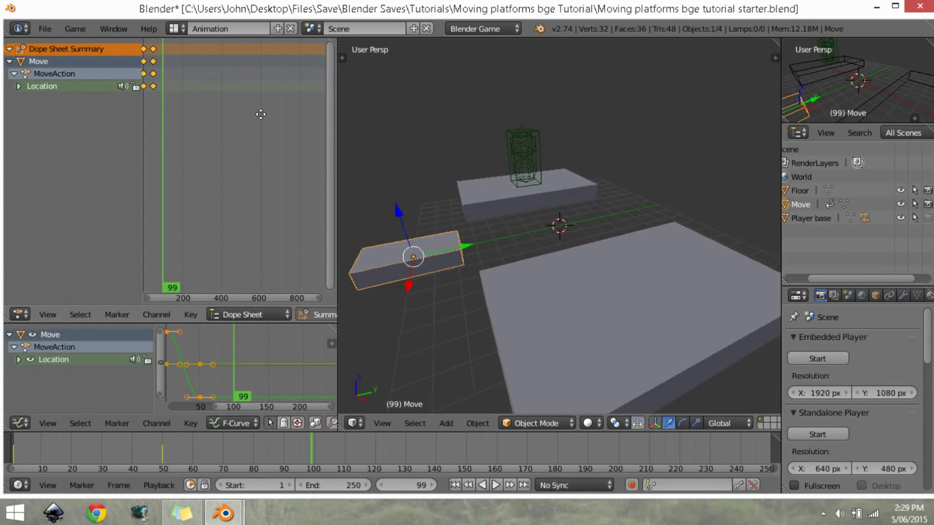
Step: Duplicate the Move platform's frame 1 keyframes in the Dope Sheet and place the copies just before frame 99
middle_click_drag(261, 115, 334, 115)
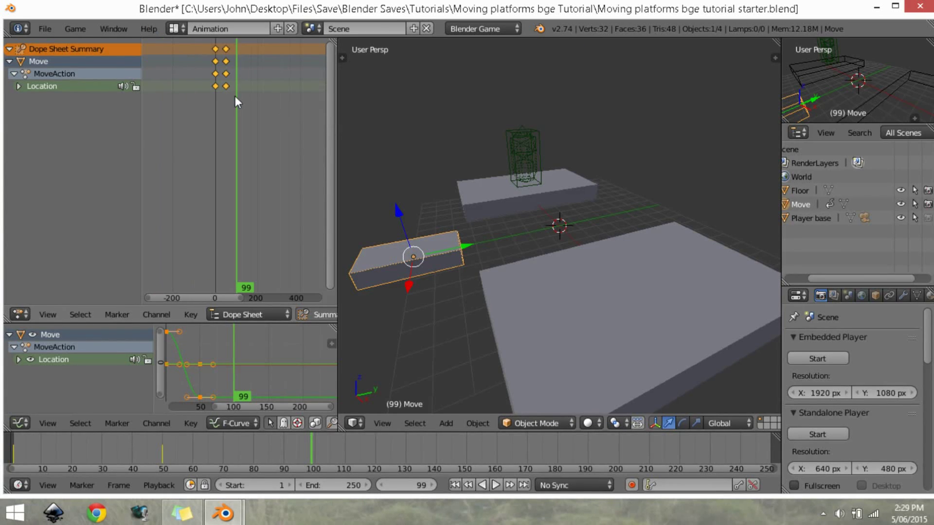
left_click(215, 74)
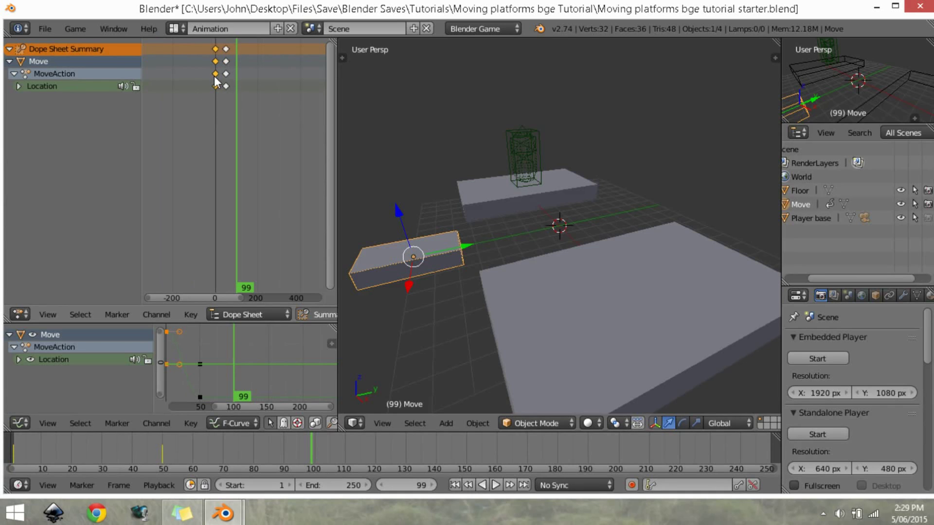
key("shift+d")
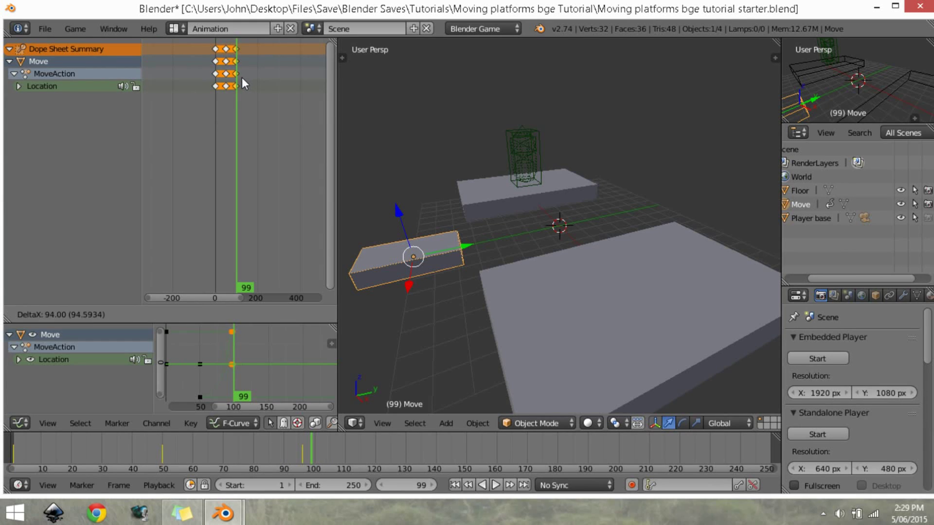
left_click(243, 84)
Step: Shift the duplicated keyframes 2 frames forward so they sit exactly on frame 99
scroll(257, 121, "up", 5)
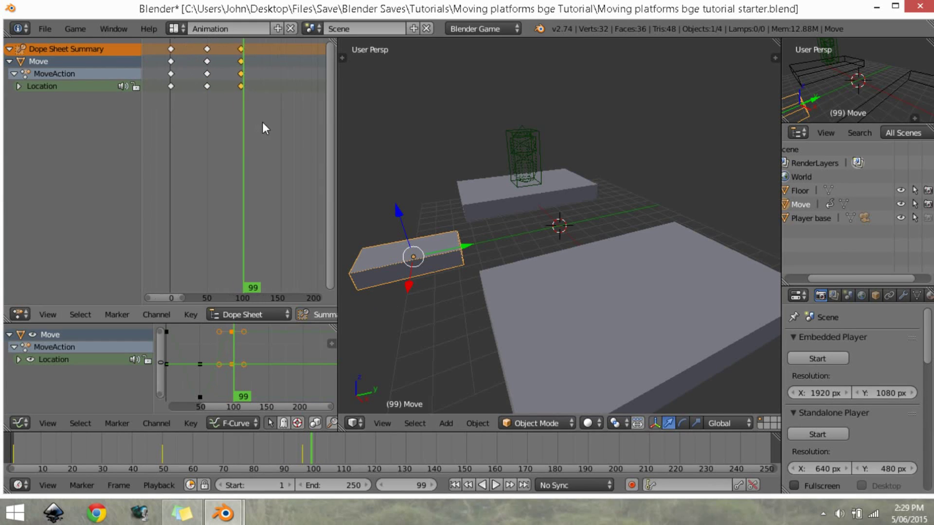
scroll(262, 122, "up", 10)
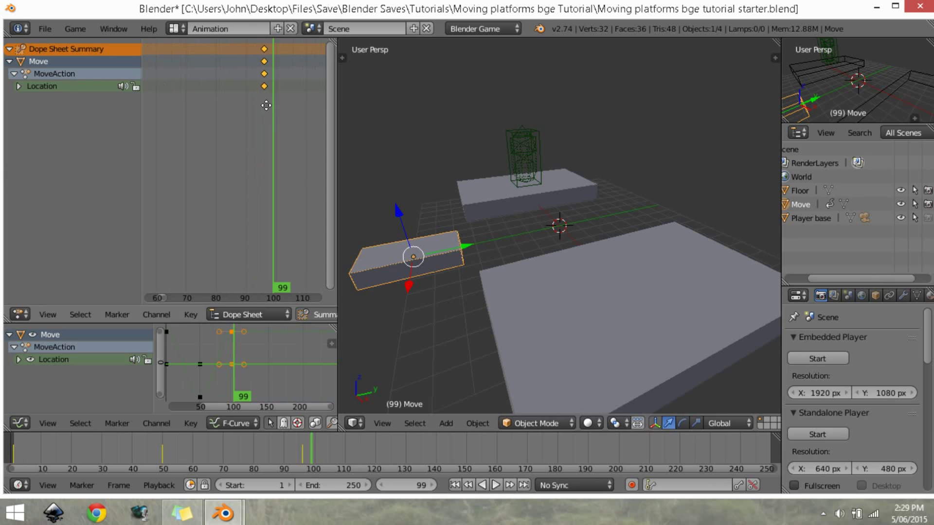
middle_click_drag(266, 105, 252, 105)
key("g")
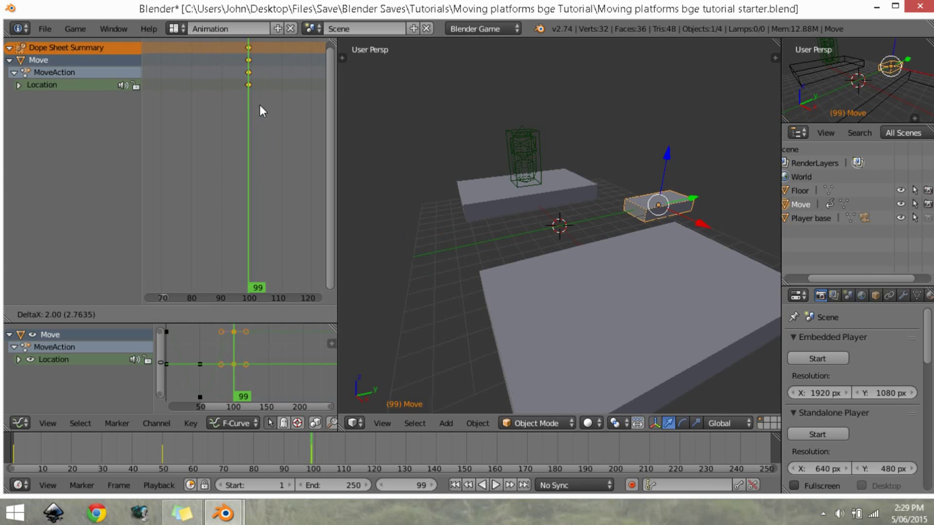
left_click(260, 104)
Step: Play the animation to preview the platform's back-and-forth motion, and stop playback
middle_click_drag(686, 224, 636, 253)
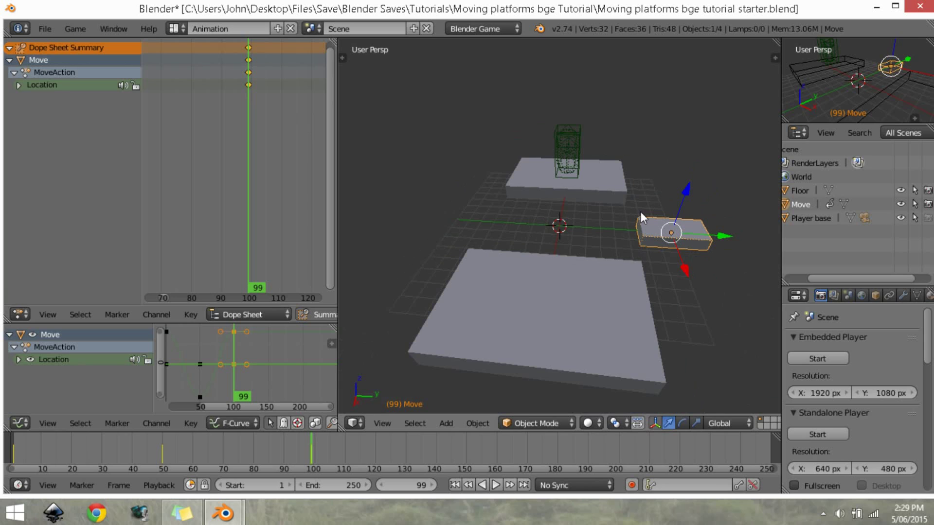
key("alt+a")
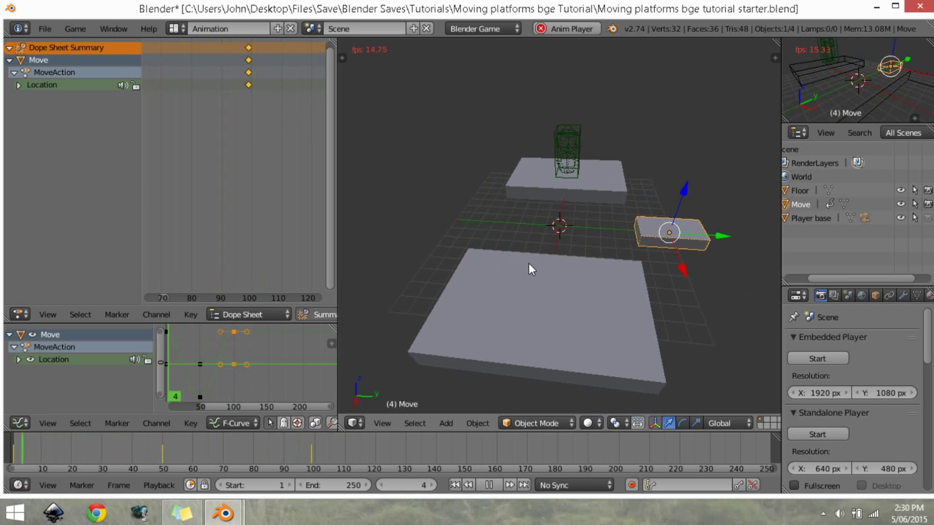
key("Escape")
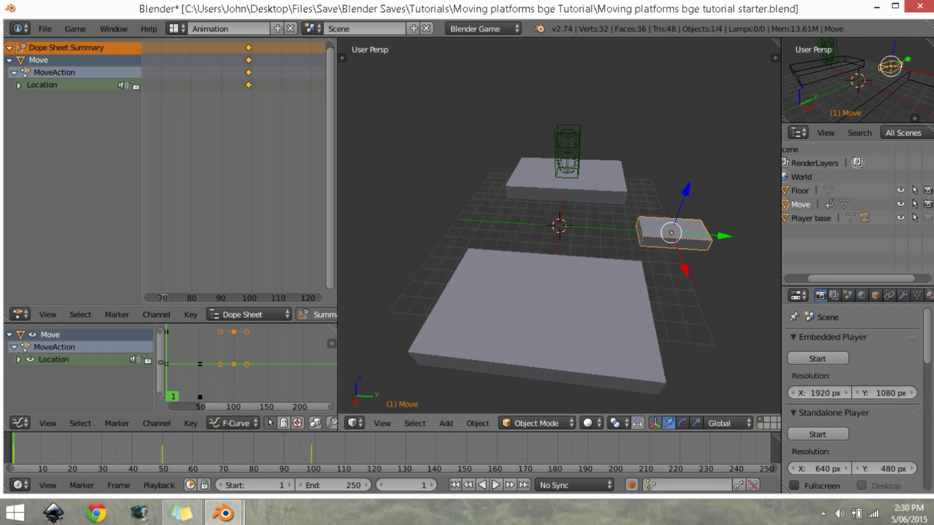
Step: Try the Vector, Free and Automatic handle types on the frame 99 keyframes in the F-Curve graph
middle_click_drag(249, 355, 254, 326)
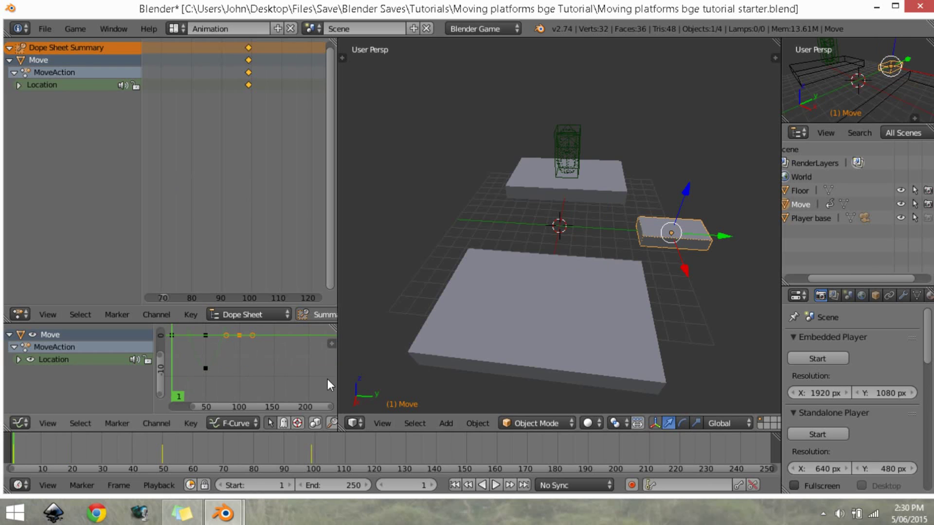
key("v")
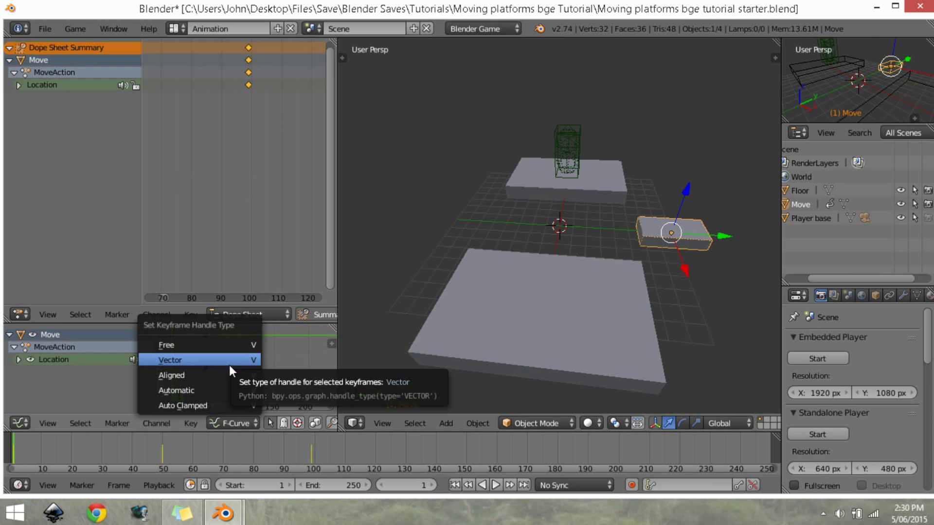
left_click(225, 364)
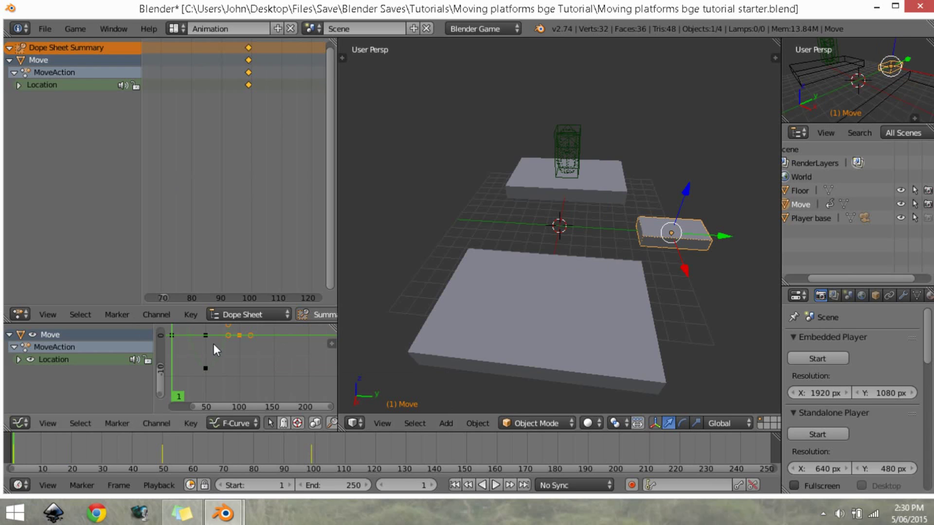
key("v")
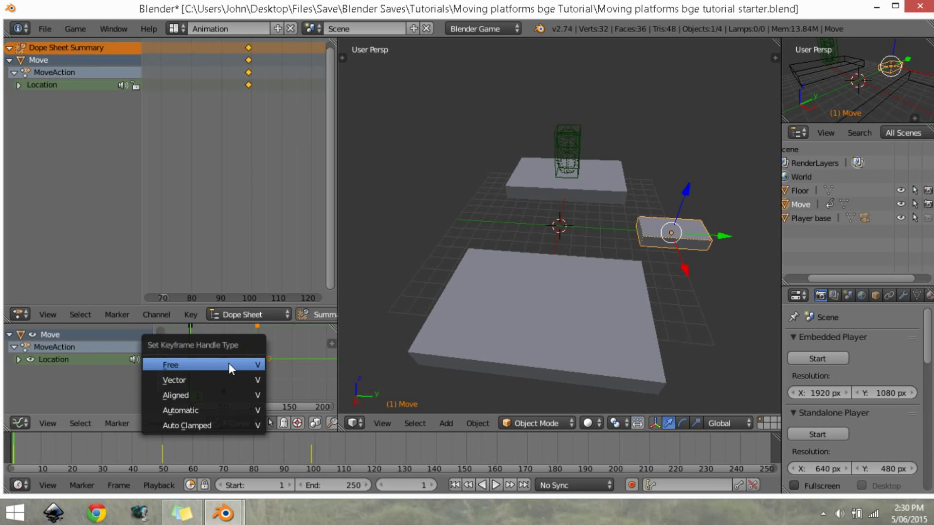
left_click(229, 364)
key("v")
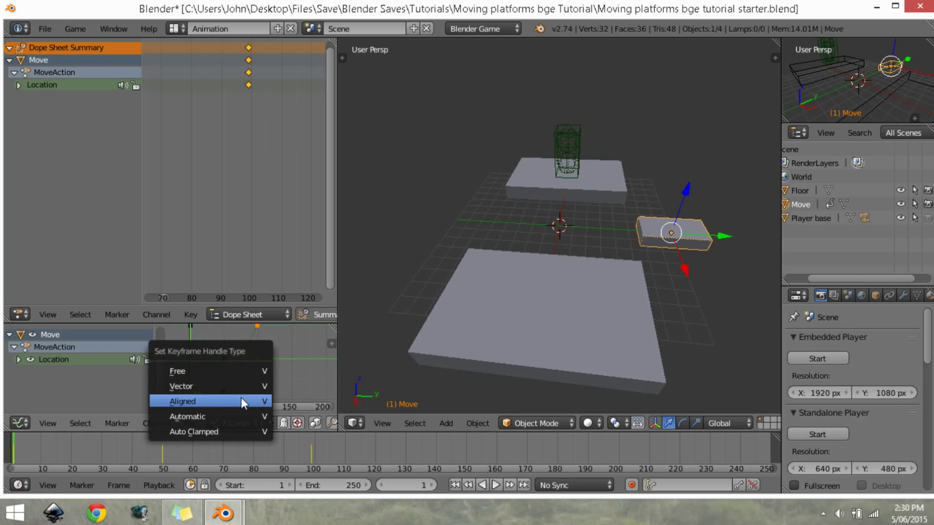
left_click(230, 387)
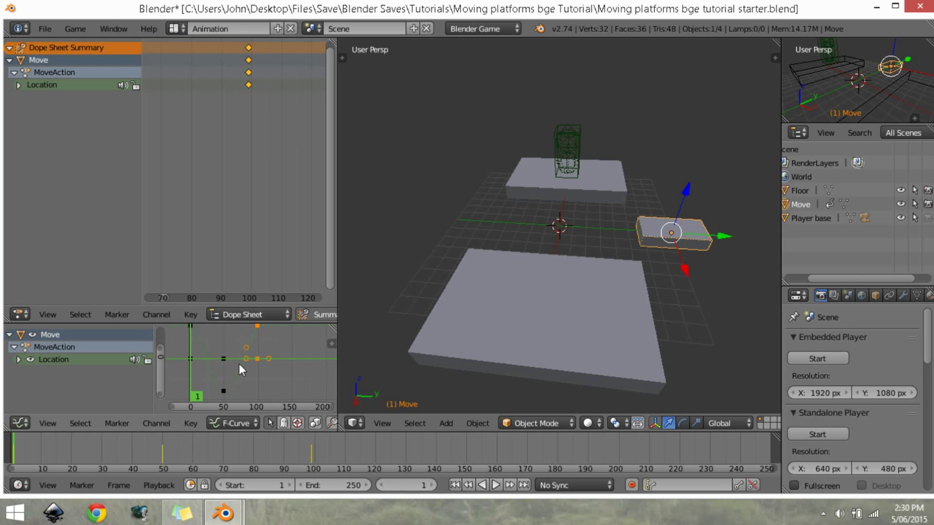
key("v")
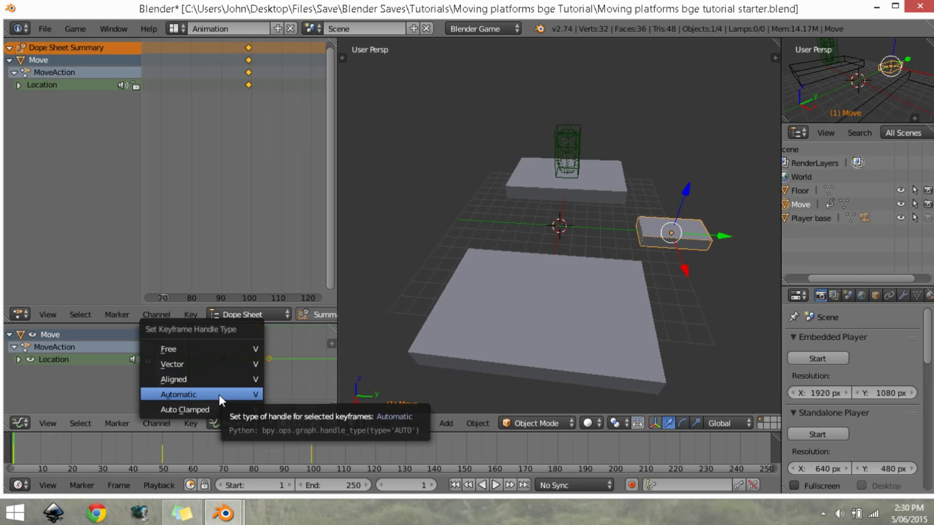
left_click(219, 395)
Step: Select all keyframes of the Move platform's F-curves and set their handle type to Vector
key("a")
key("a")
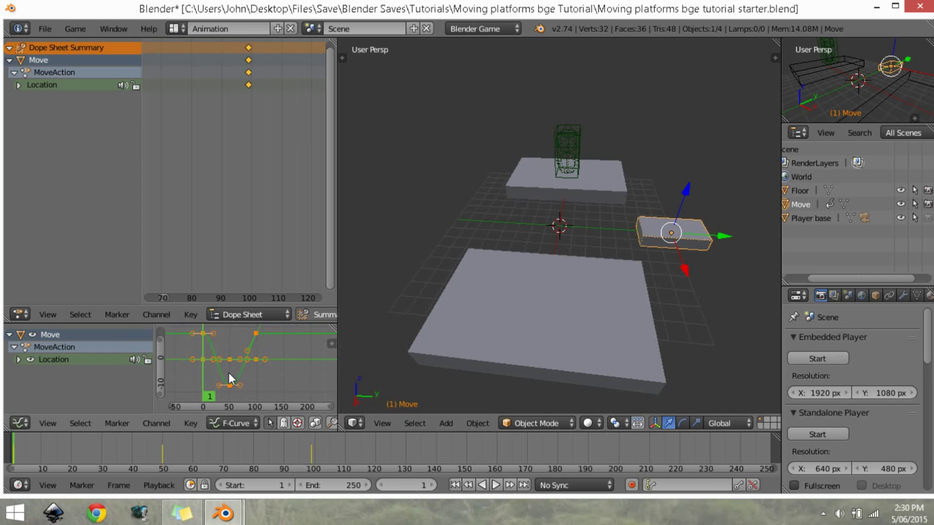
key("v")
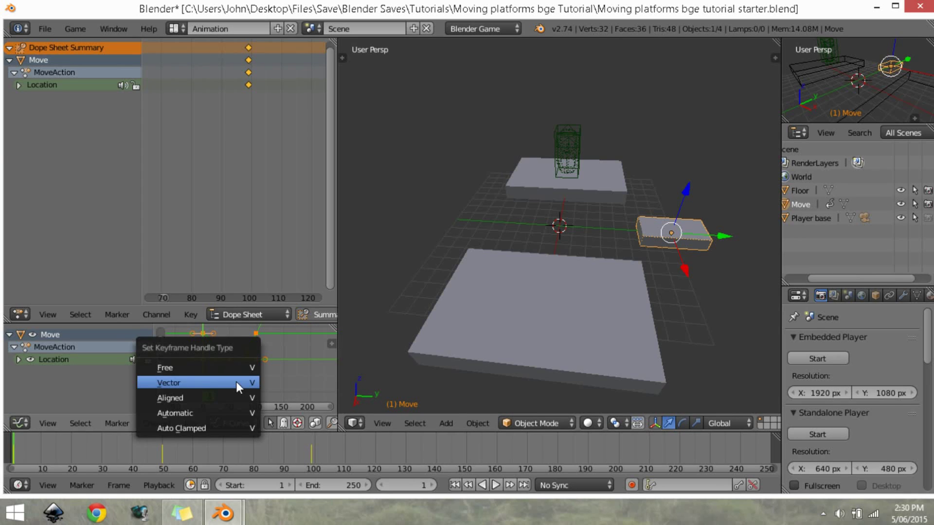
left_click(235, 381)
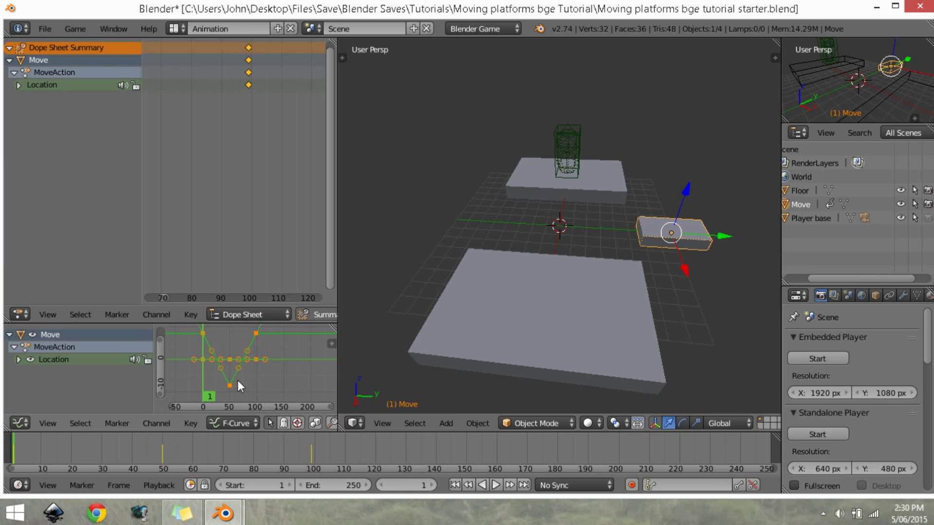
scroll(239, 375, "up", 2)
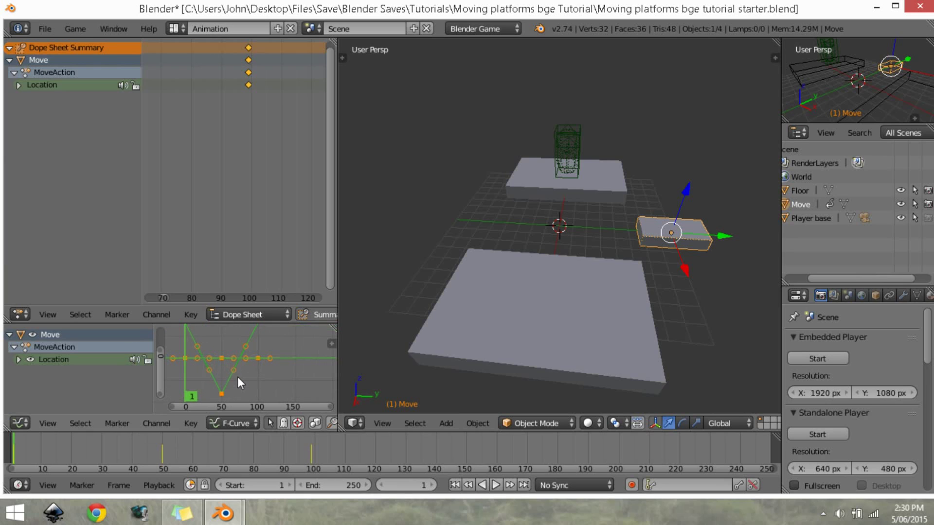
key("v")
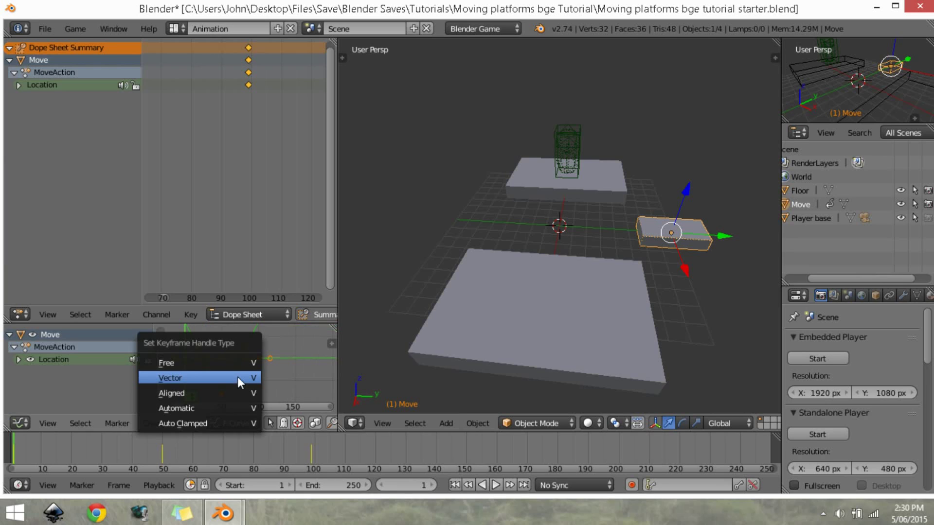
left_click(178, 381)
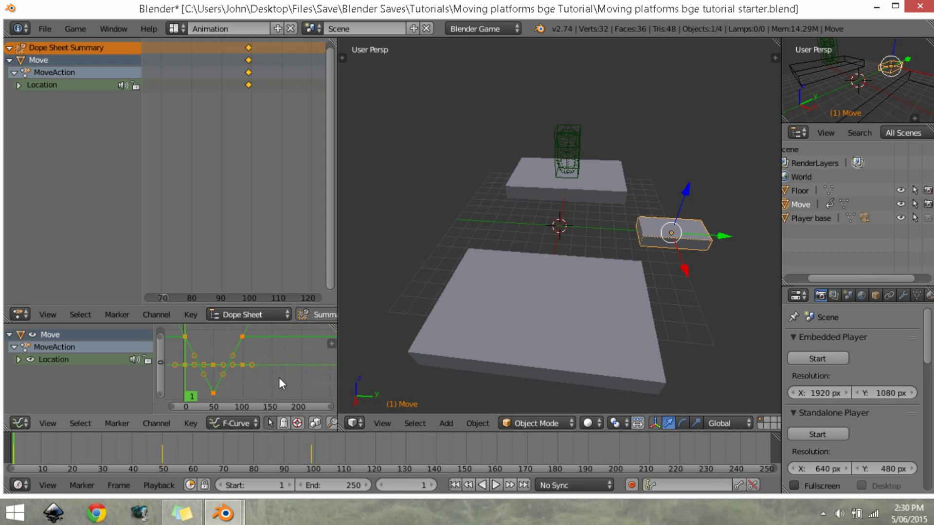
Step: Play the animation to check the platform's constant-speed motion, and return to frame 1
key("a")
key("alt+a")
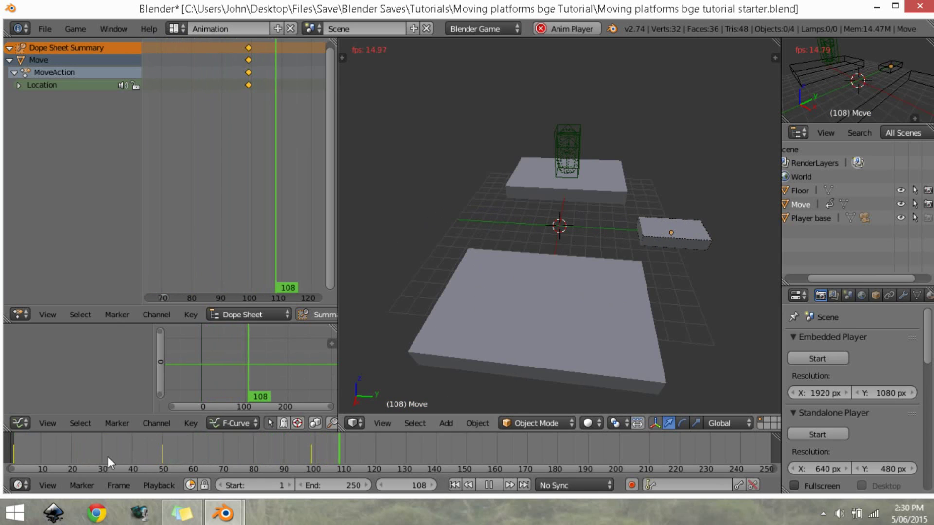
key("alt+a")
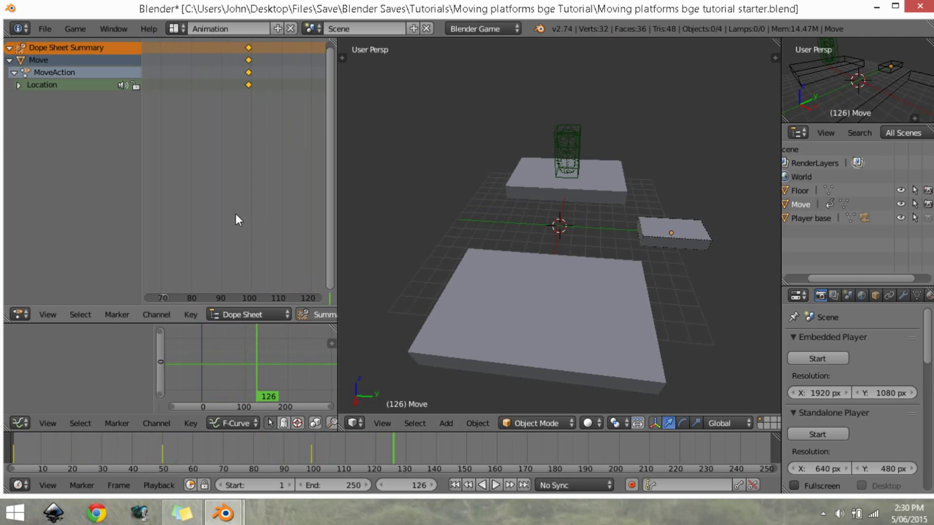
key("shift+Left")
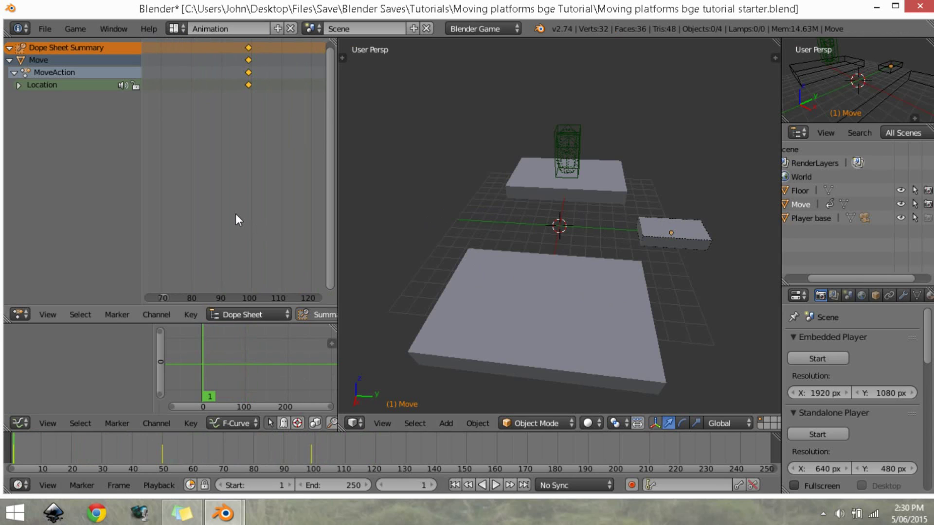
Step: Select the Move platform, switch to the Game Logic screen layout and set the 3D view to perspective
right_click(679, 241)
left_click(174, 29)
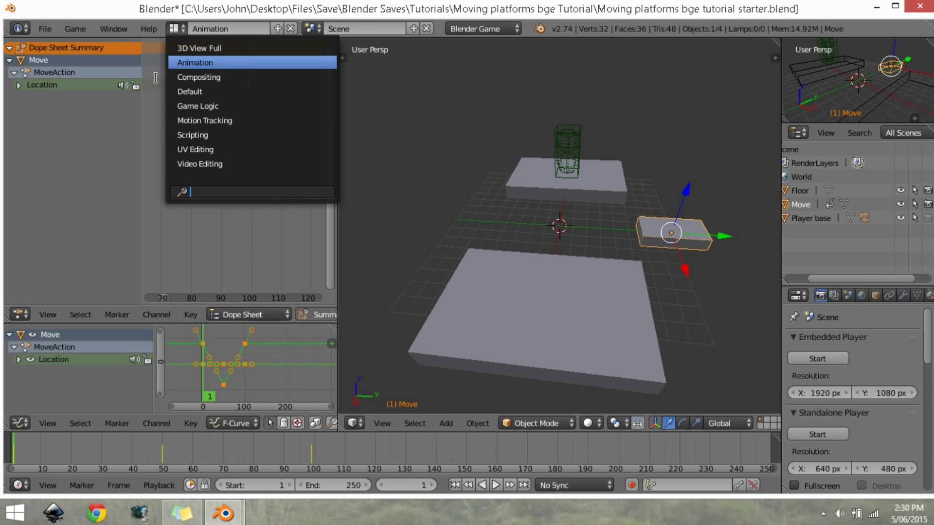
left_click(196, 107)
middle_click_drag(387, 195, 279, 147)
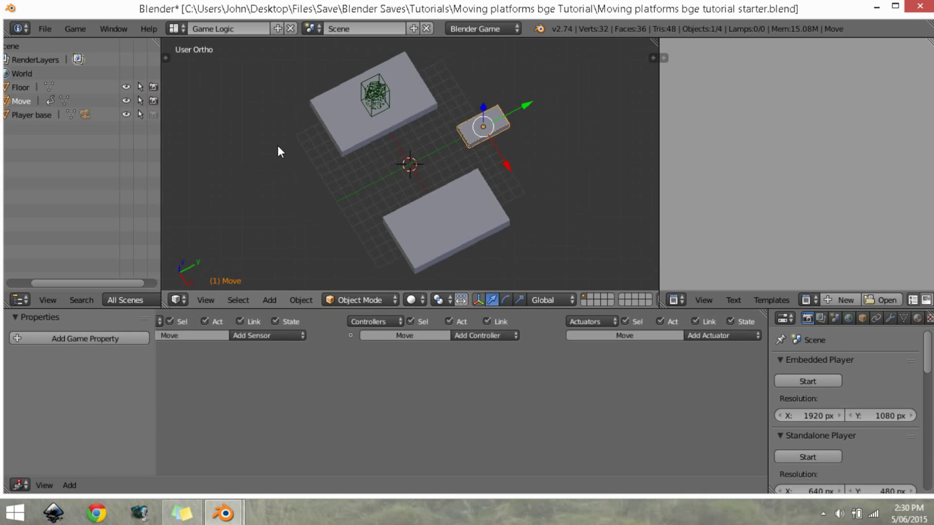
key("KP_5")
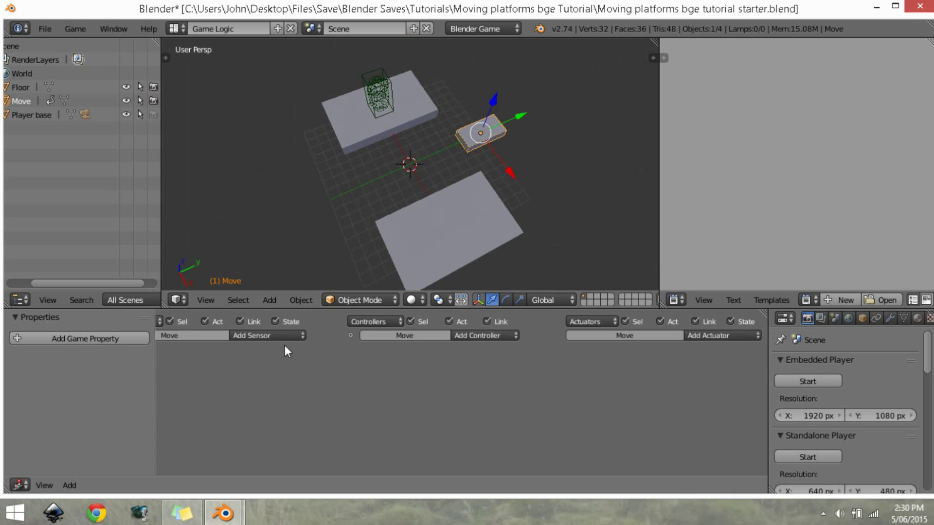
Step: Add an Always sensor to the Move platform and collapse its settings
scroll(287, 356, "down", 1)
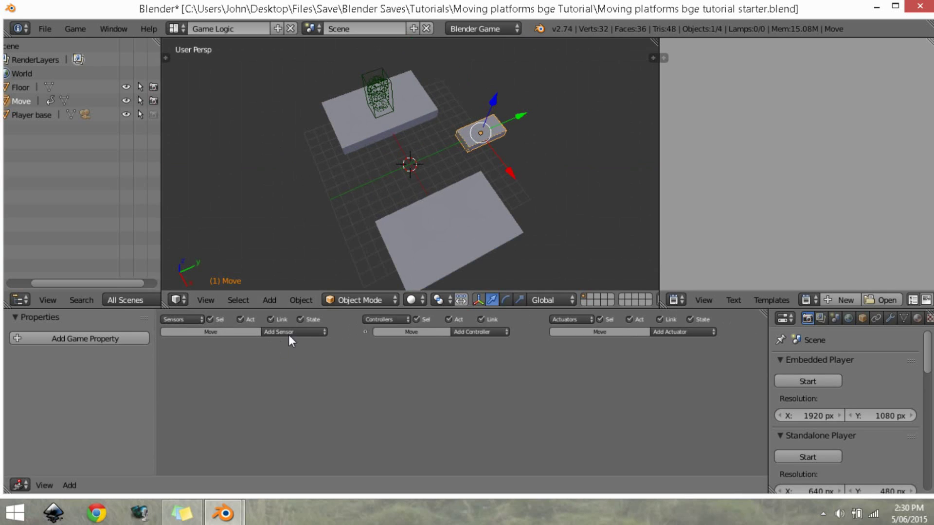
left_click(294, 333)
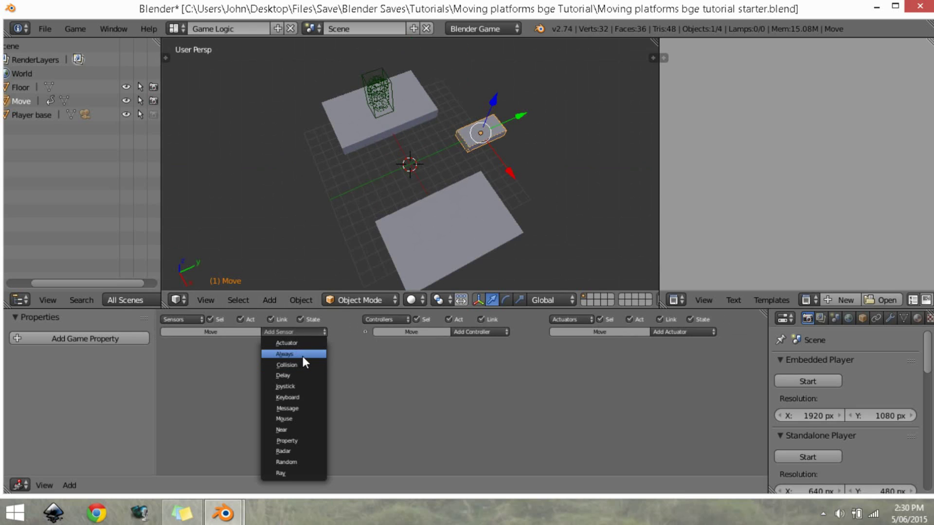
left_click(303, 355)
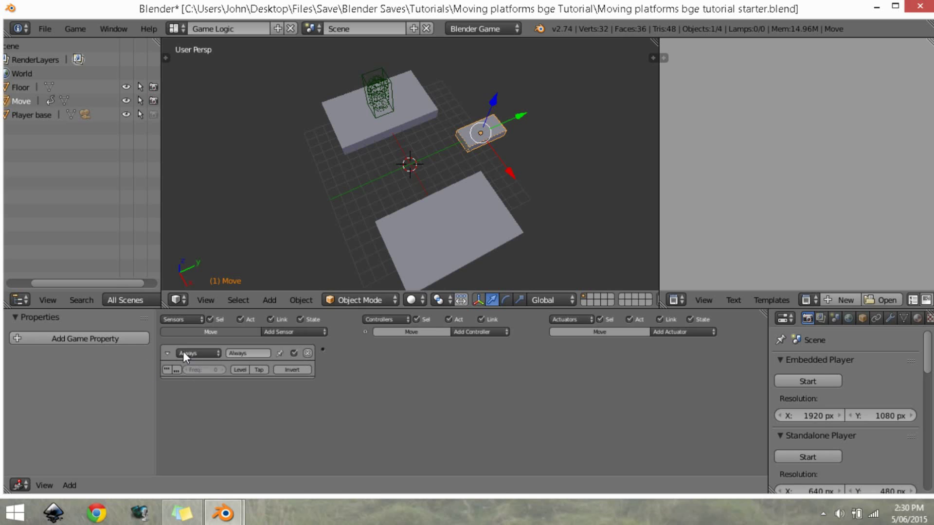
left_click(167, 353)
scroll(564, 402, "up", 2)
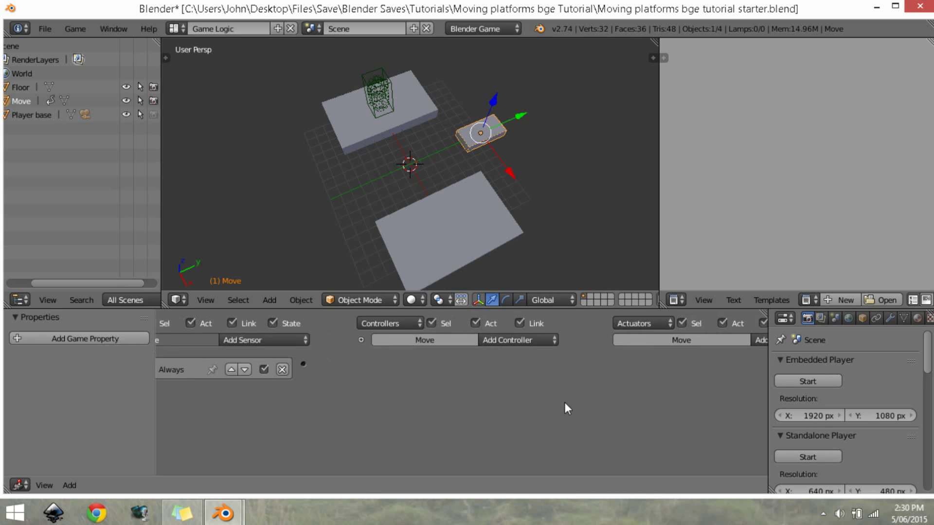
Step: Add an Action actuator to the Move platform and assign MoveAction as the action it plays
left_click(708, 345)
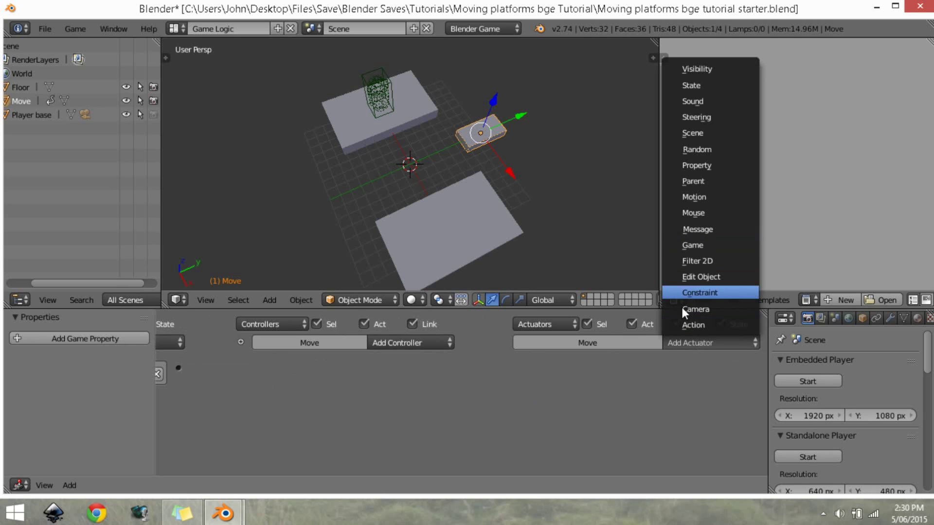
scroll(673, 345, "down", 2)
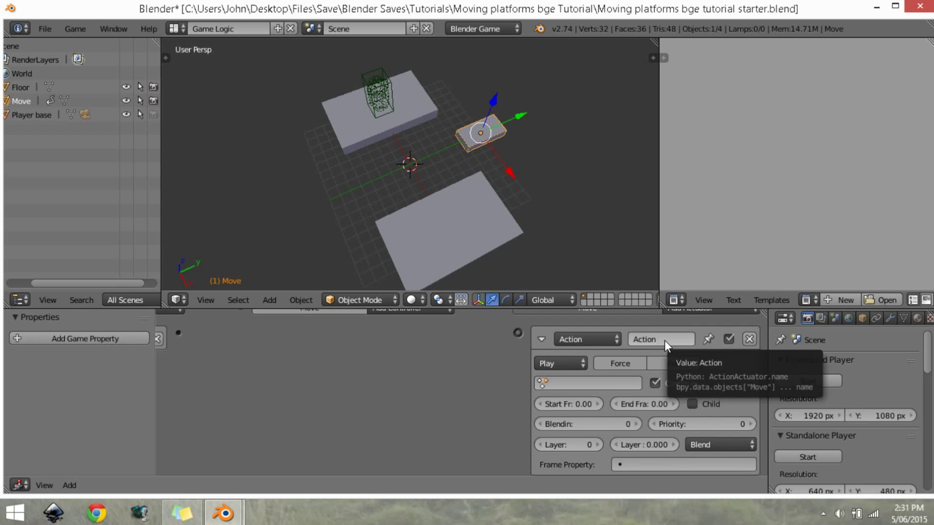
scroll(667, 347, "up", 1)
left_click(612, 393)
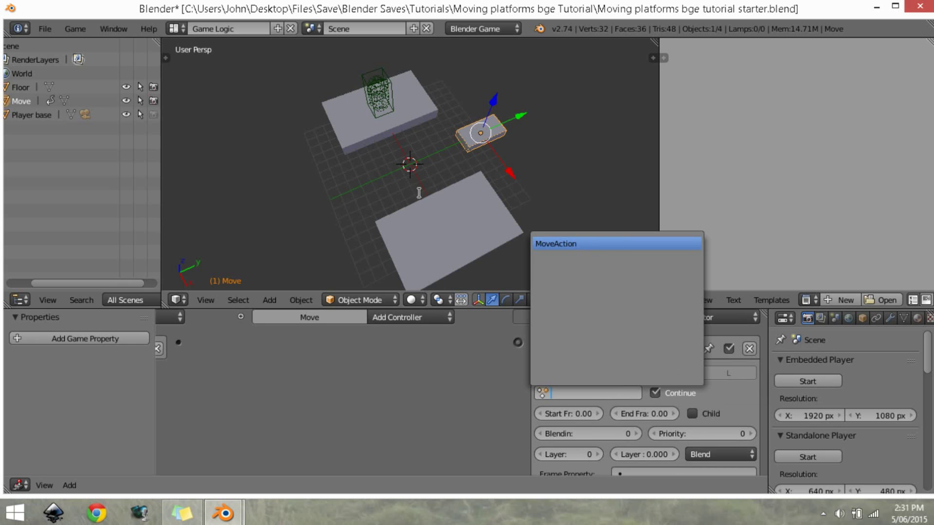
left_click(587, 244)
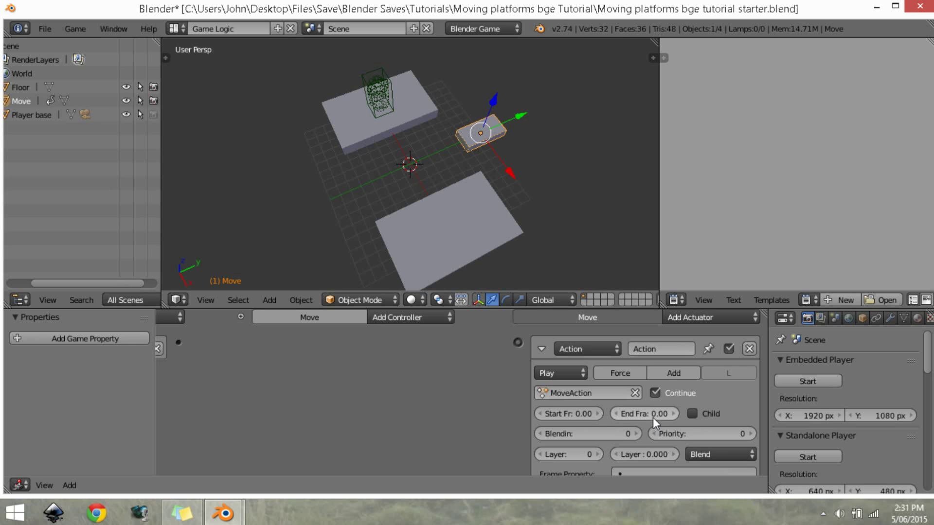
Step: Set the Action actuator's end frame to 99 and link the Always sensor to the actuator
middle_click_drag(585, 267, 504, 258)
middle_click_drag(567, 258, 516, 273)
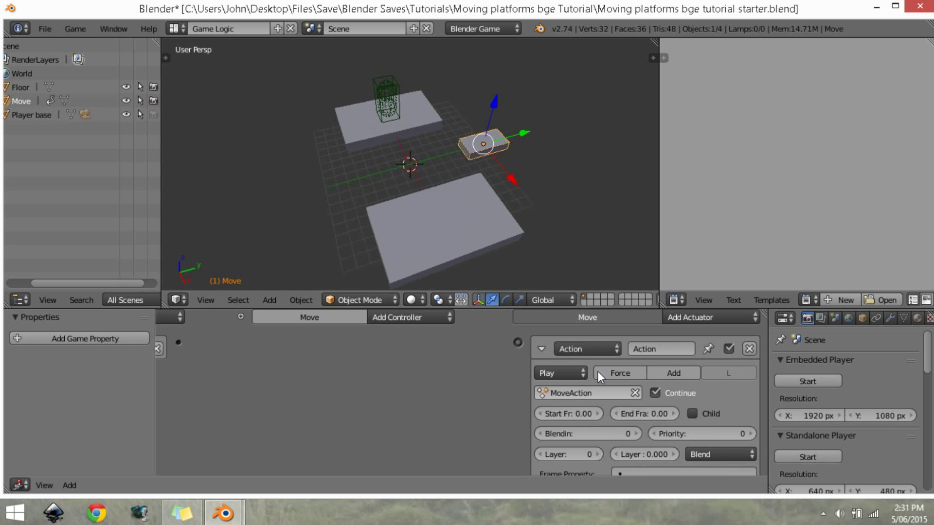
left_click(654, 414)
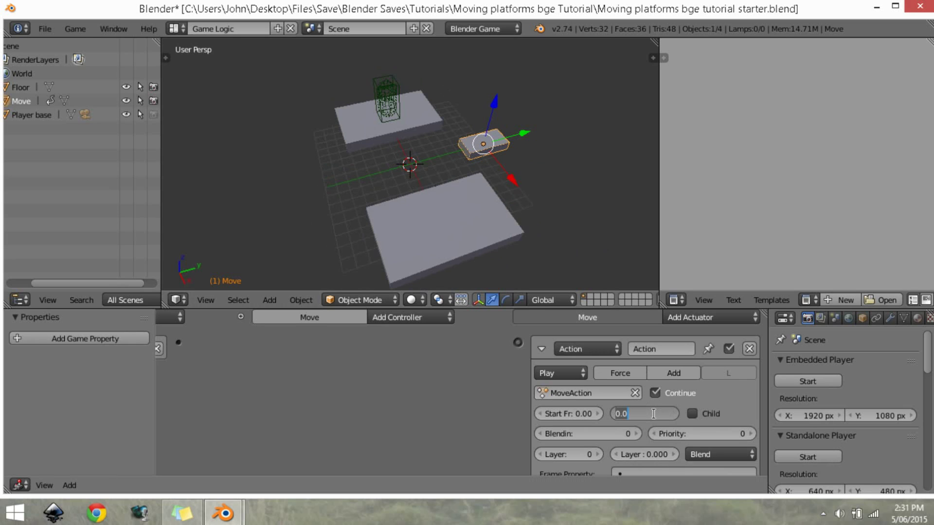
type("99")
key("Return")
key("Home")
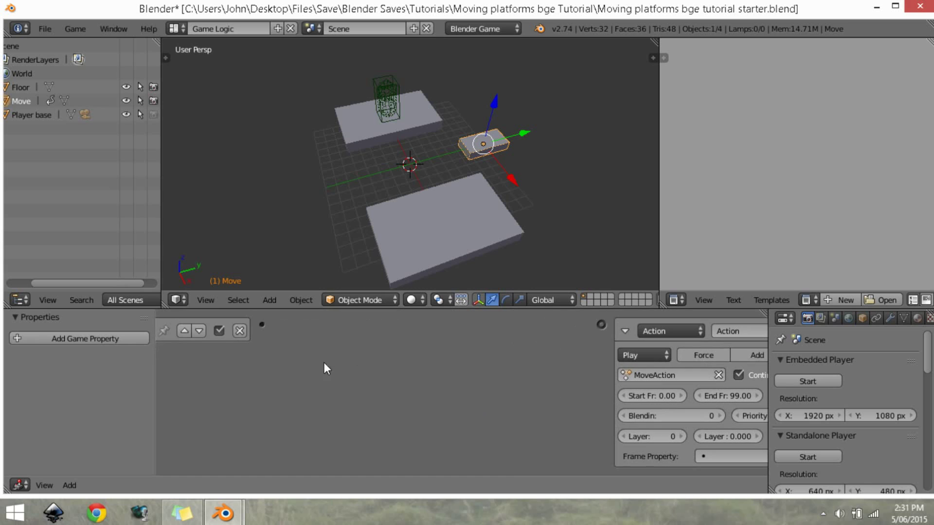
left_click_drag(264, 325, 601, 325)
Step: Run the game to check that the platform plays its action, and return to editing
middle_click_drag(567, 287, 482, 177)
key("p")
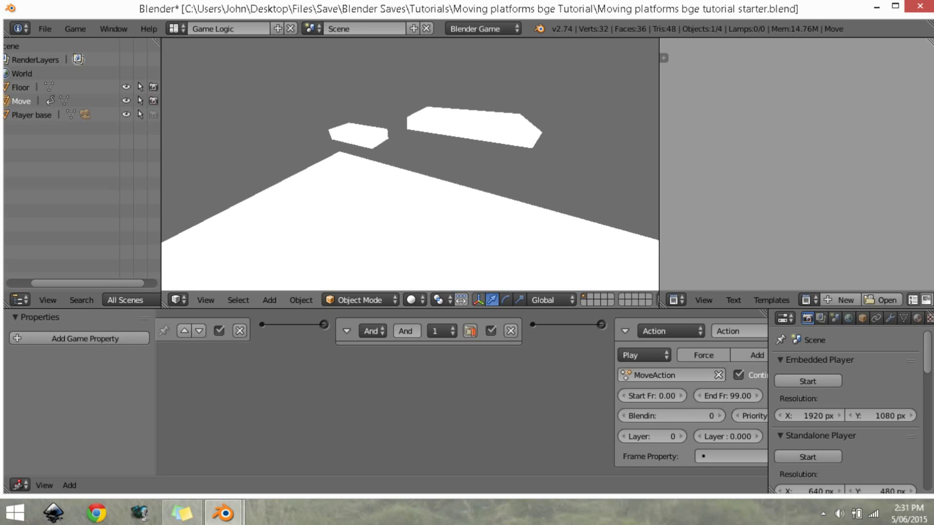
key("Escape")
Step: Set the Action actuator's play mode to Loop End, and collapse the actuator and the And controller
left_click(655, 356)
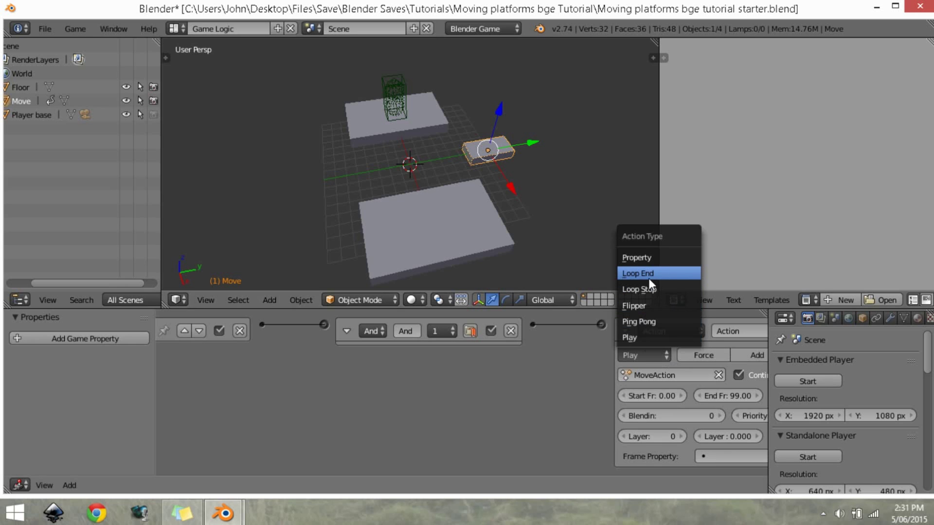
left_click(650, 278)
left_click(625, 331)
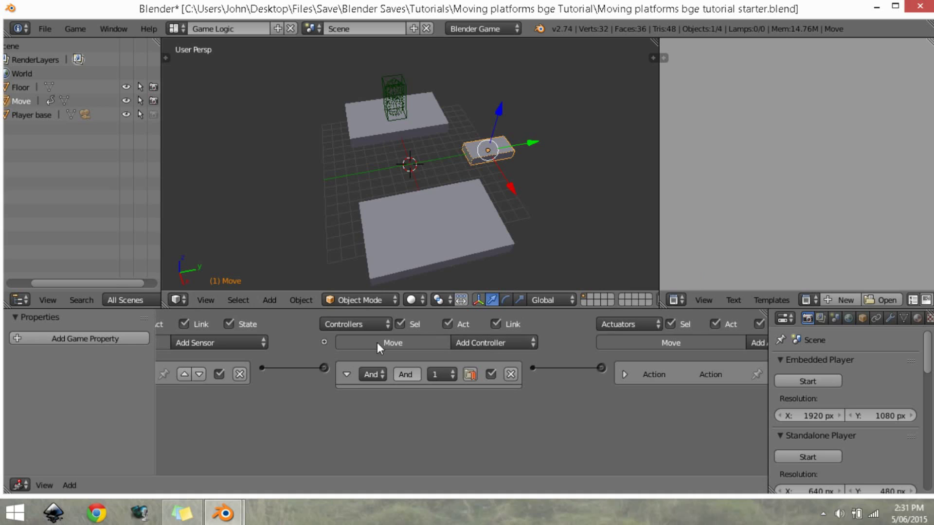
left_click(346, 374)
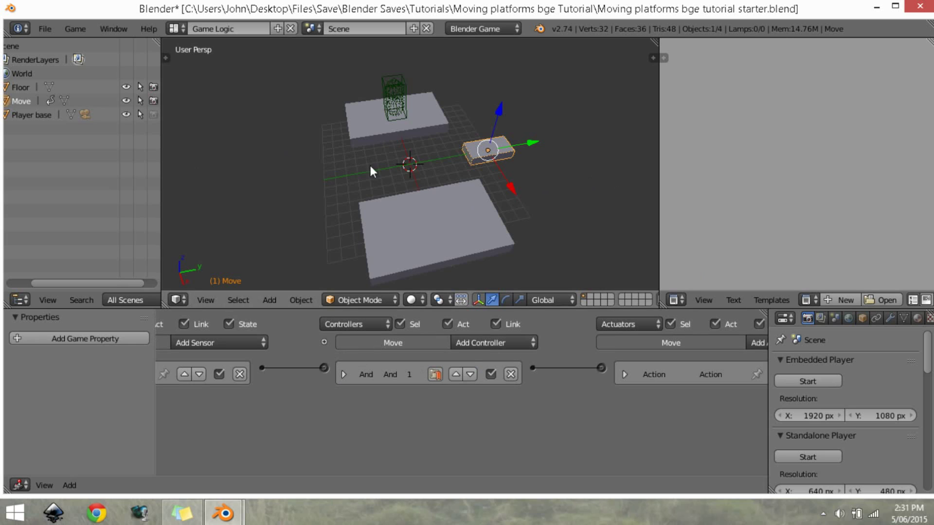
Step: Run the game again to check the platform's looping movement, and end the test
middle_click_drag(436, 201, 428, 200)
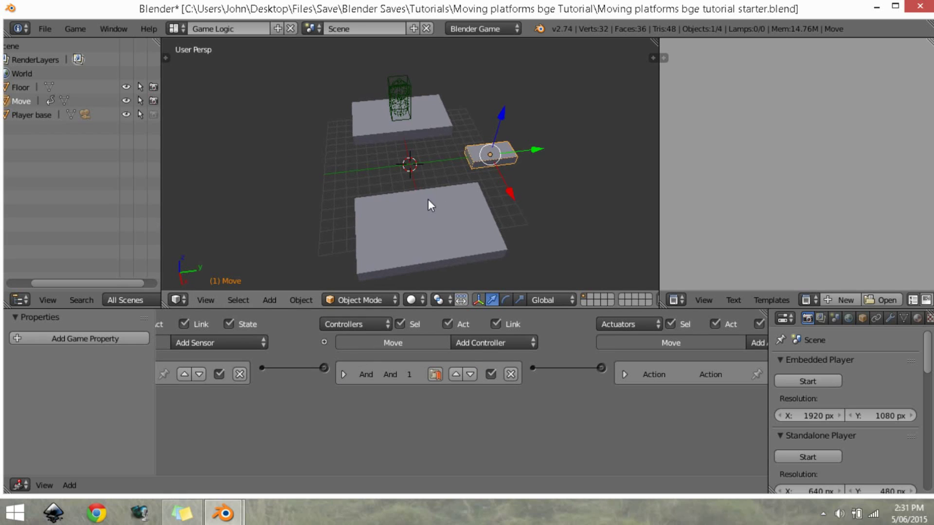
key("p")
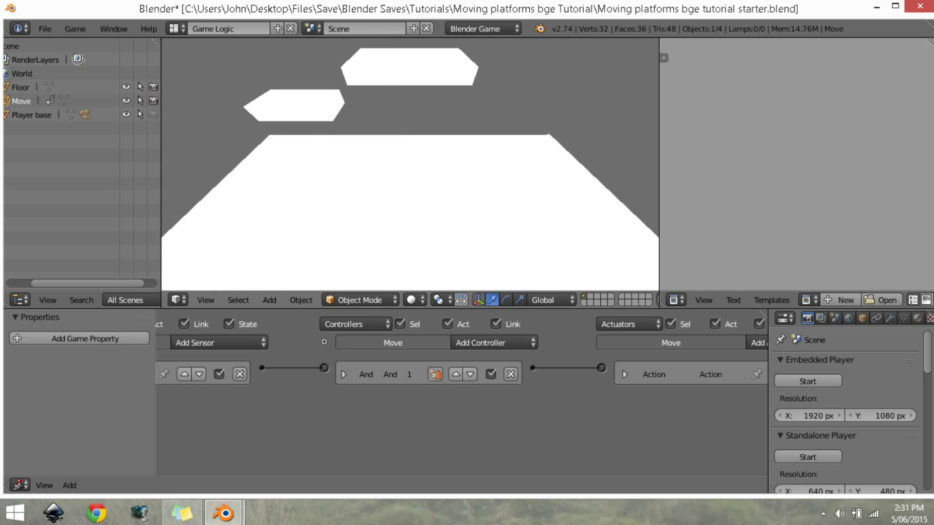
key("Escape")
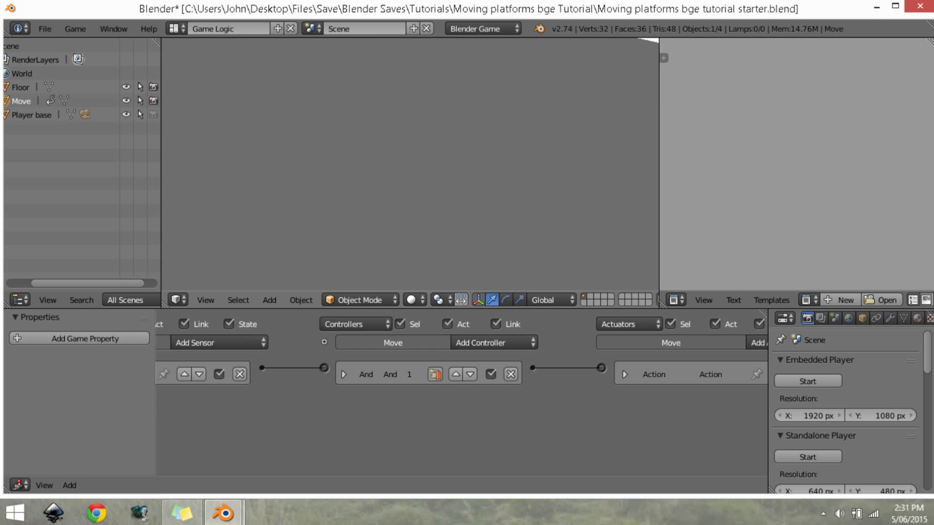
Step: Add a mesh cube to the scene and move it along the Y axis onto the Move platform
scroll(477, 245, "up", 2)
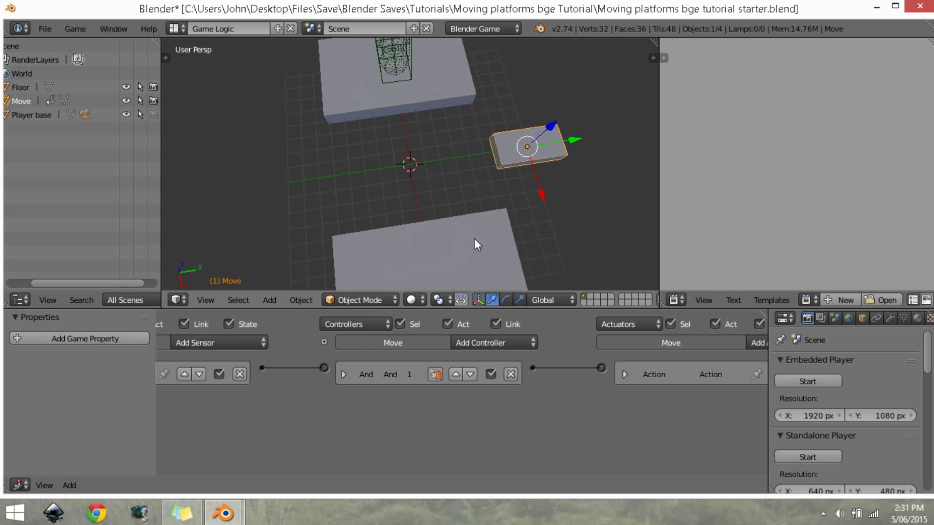
middle_click_drag(475, 211, 378, 232, "shift")
key("KP_Decimal")
middle_click_drag(510, 187, 446, 172)
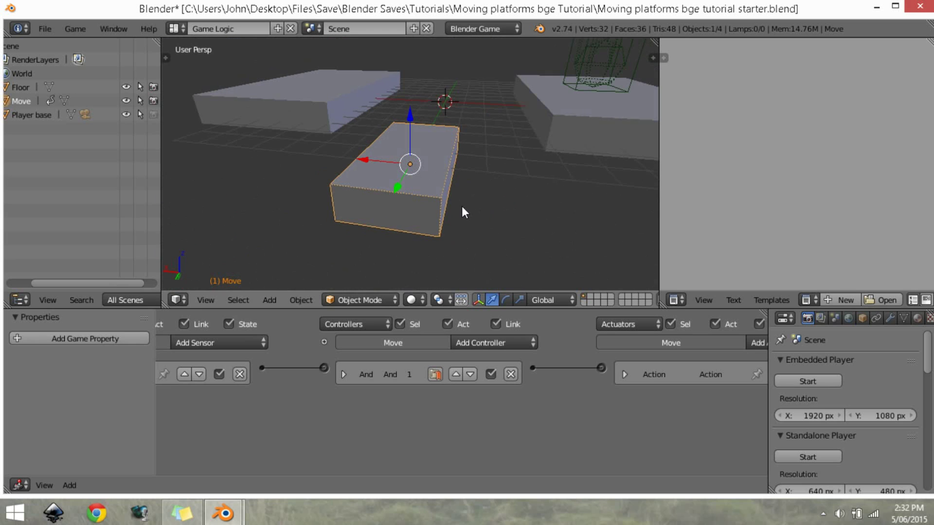
middle_click_drag(457, 217, 395, 221)
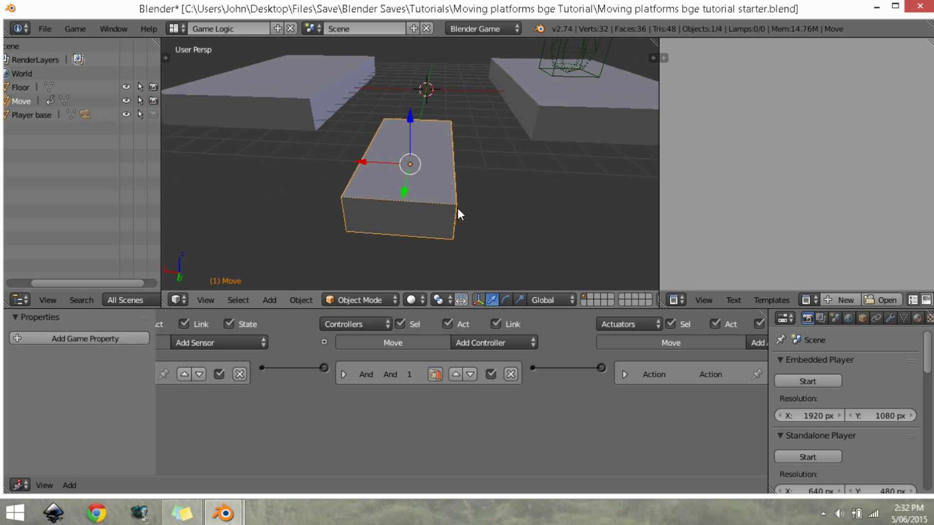
middle_click_drag(348, 192, 463, 221)
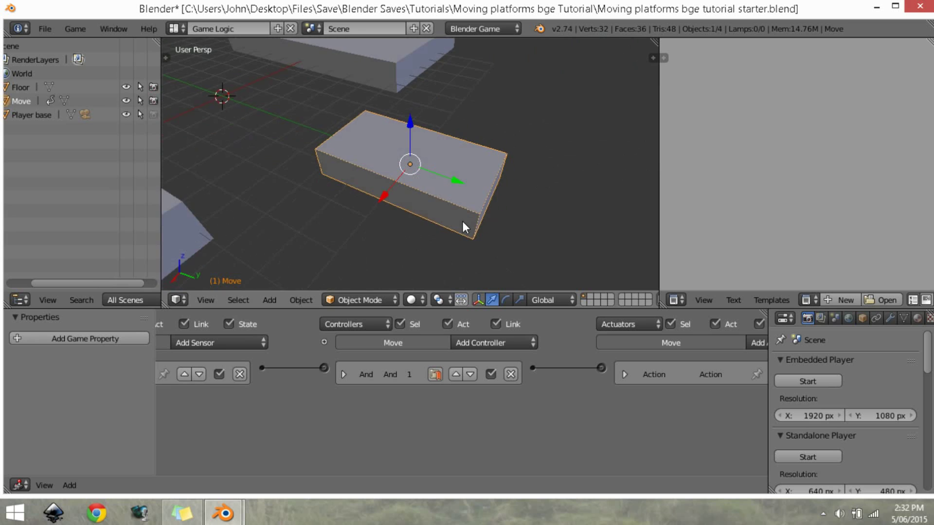
scroll(463, 223, "up", 4)
key("shift+a")
mouse_move(452, 146)
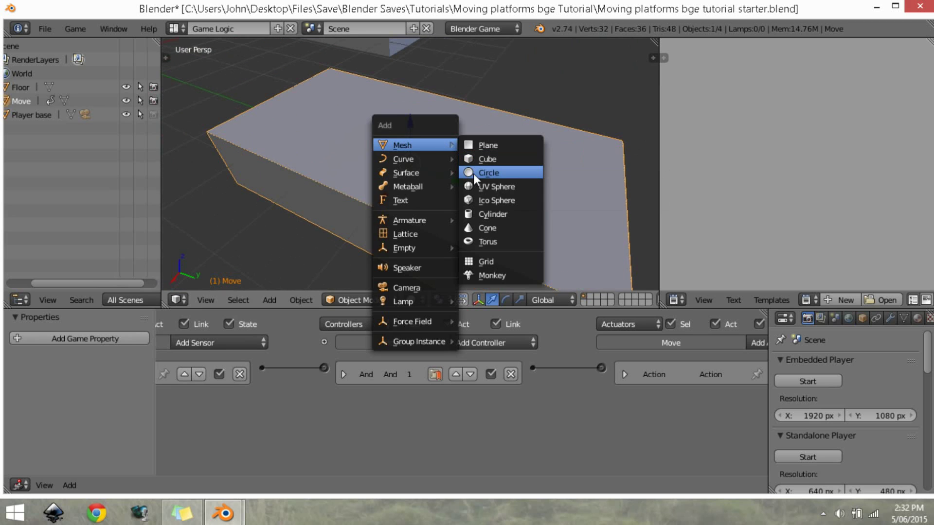
left_click(492, 159)
scroll(401, 203, "down", 5)
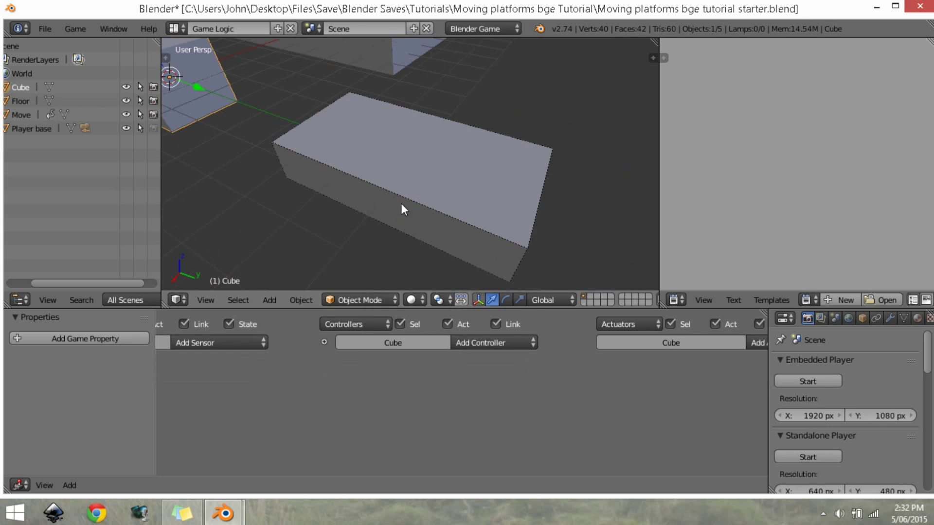
left_click_drag(306, 122, 530, 217)
Step: Scale the new cube down along the Y axis into a thin wall
scroll(536, 224, "up", 1)
key("s")
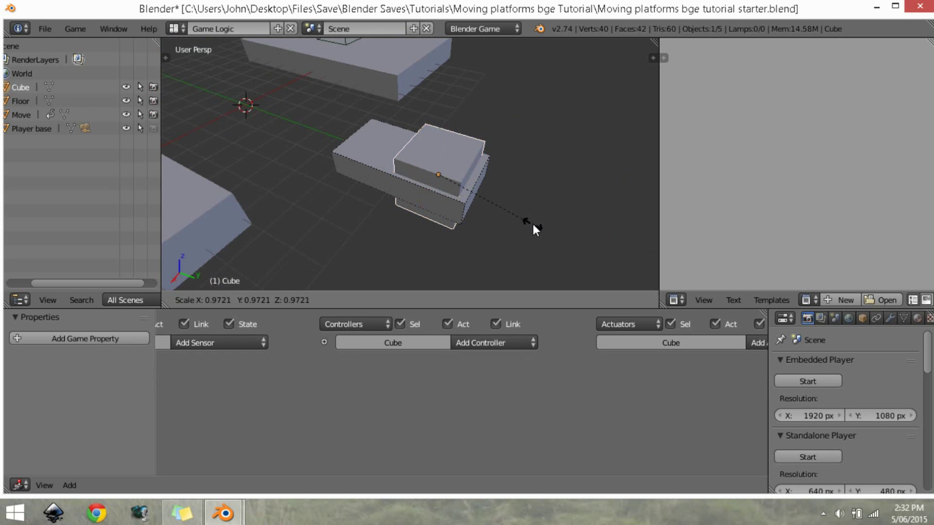
key("y")
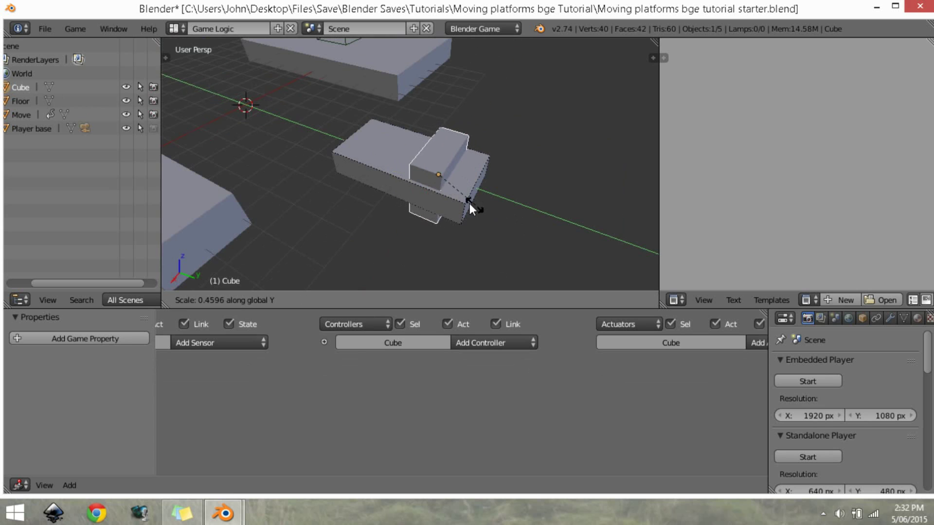
left_click(451, 192)
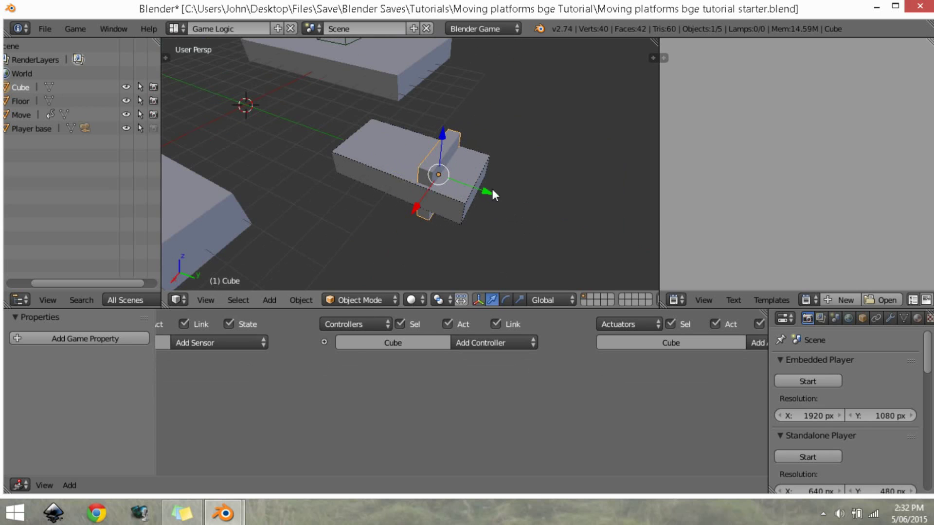
Step: Move the thin wall along Y to the platform's outer end and raise it along Z
left_click_drag(492, 188, 538, 200)
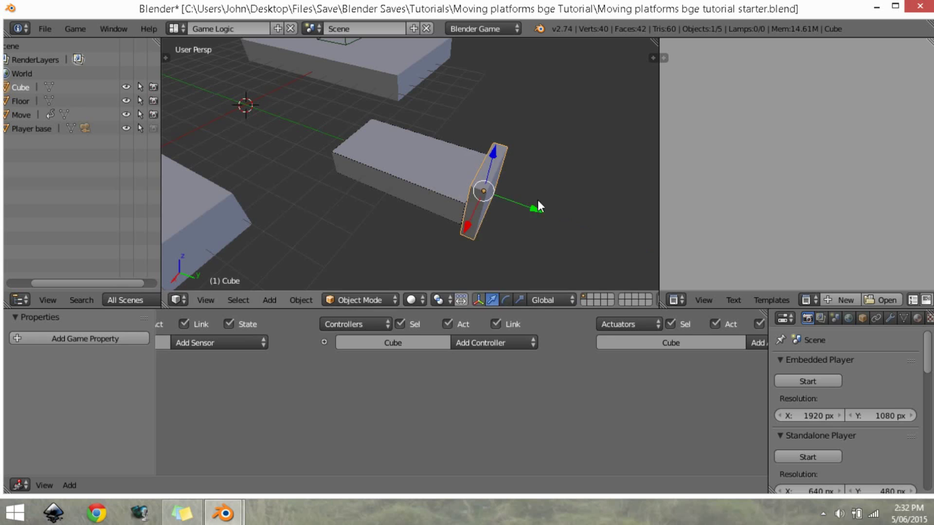
key("g")
key("z")
left_click(542, 174)
middle_click_drag(542, 175, 520, 165)
key("s")
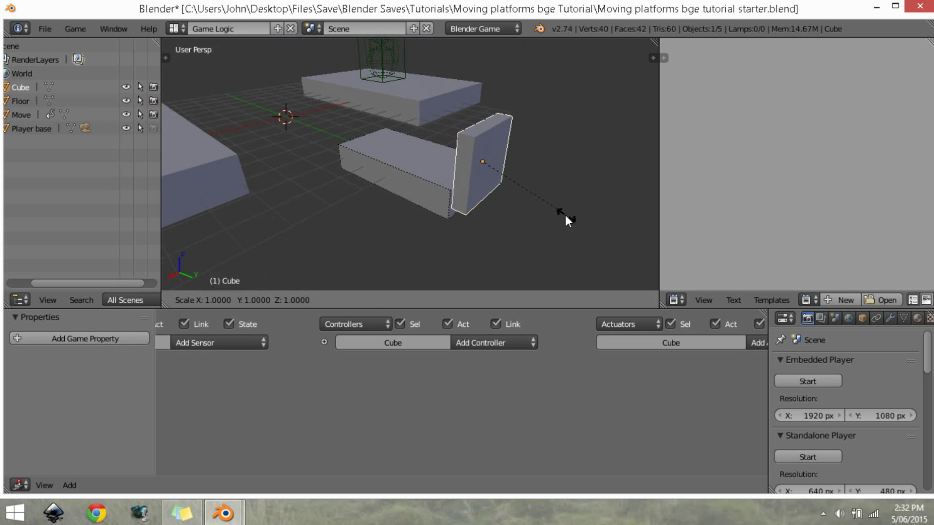
key("Escape")
Step: Apply the wall's scale and enable Box collision bounds in its physics settings
key("ctrl+a")
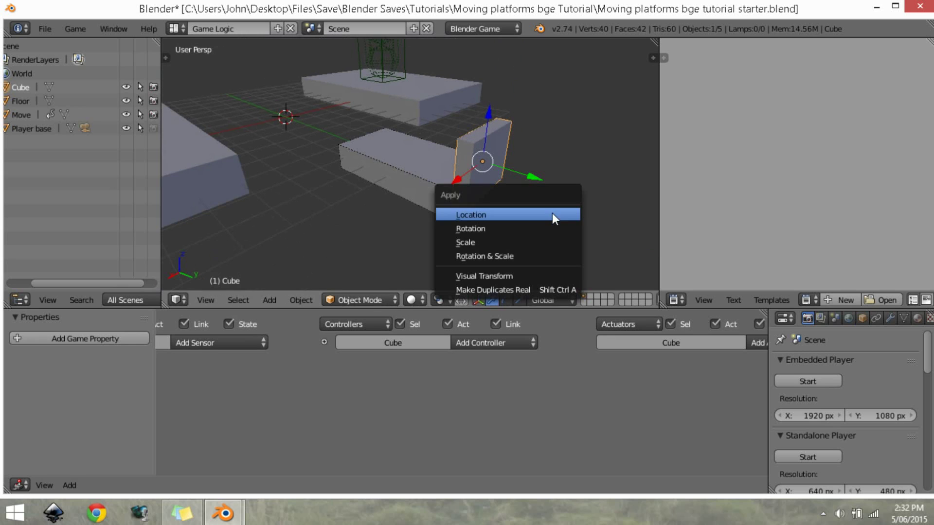
left_click(542, 243)
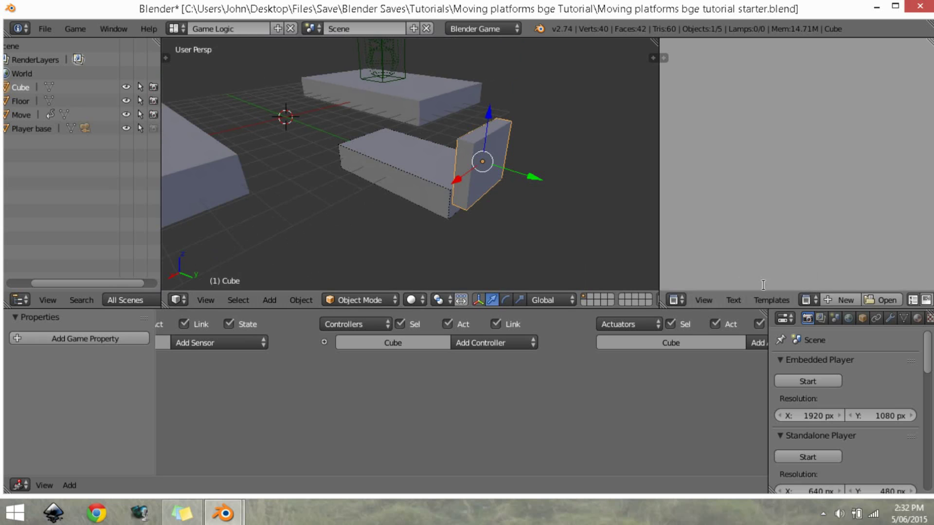
scroll(895, 323, "down", 4)
left_click(860, 318)
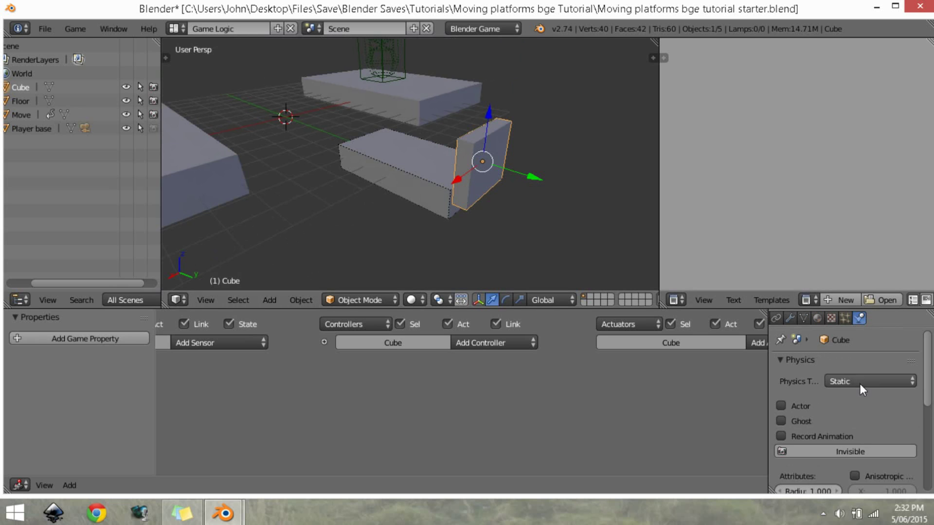
scroll(827, 404, "down", 8)
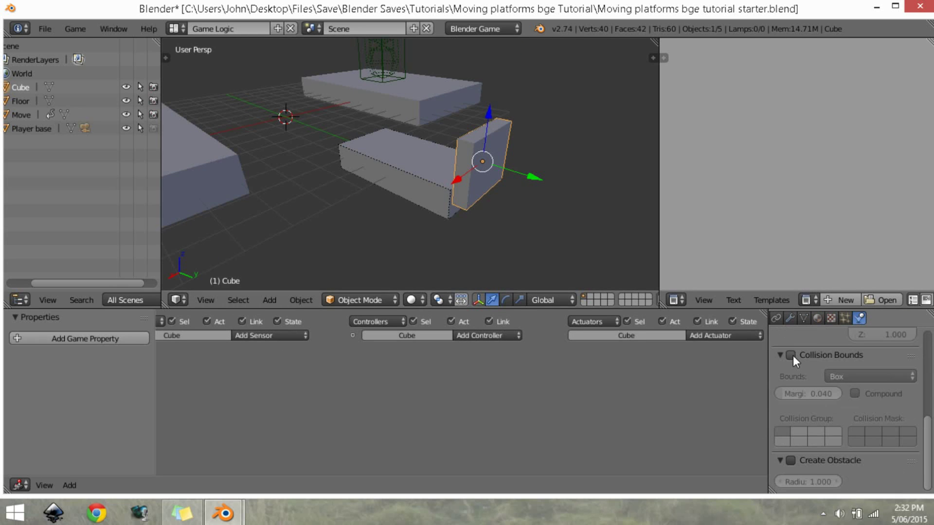
left_click(791, 356)
Step: Duplicate the wall along the Y axis to the opposite end of the Move platform
middle_click_drag(627, 205, 561, 156)
key("shift+d")
key("x")
key("y")
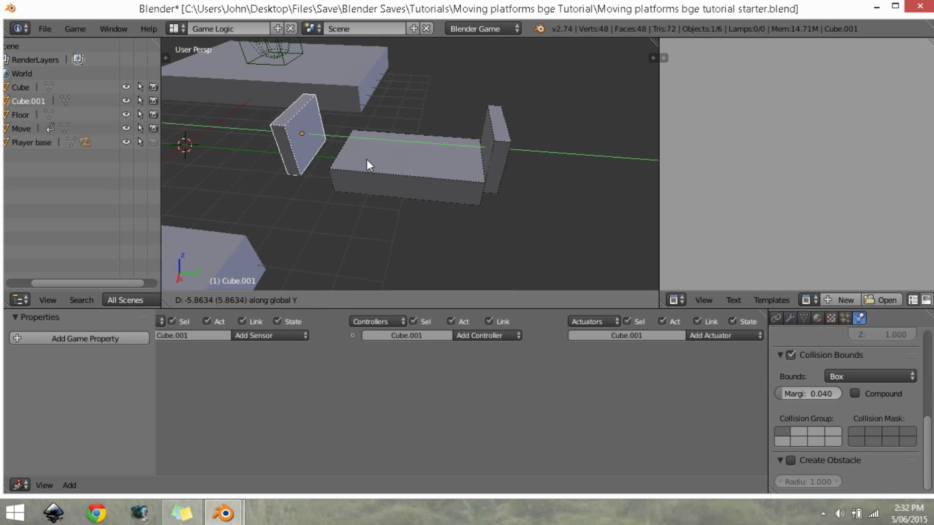
left_click(401, 174)
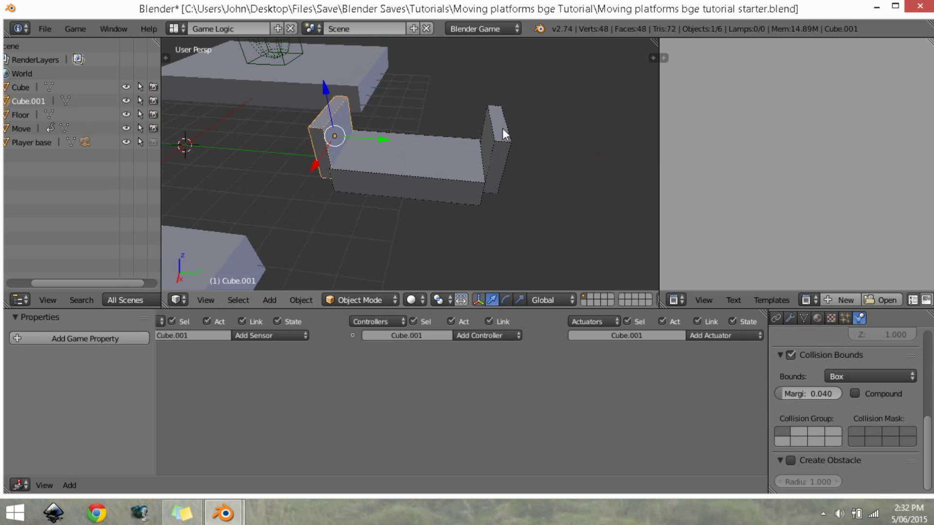
Step: Make both end walls invisible in their physics settings
right_click(495, 153, "shift")
scroll(817, 370, "up", 5)
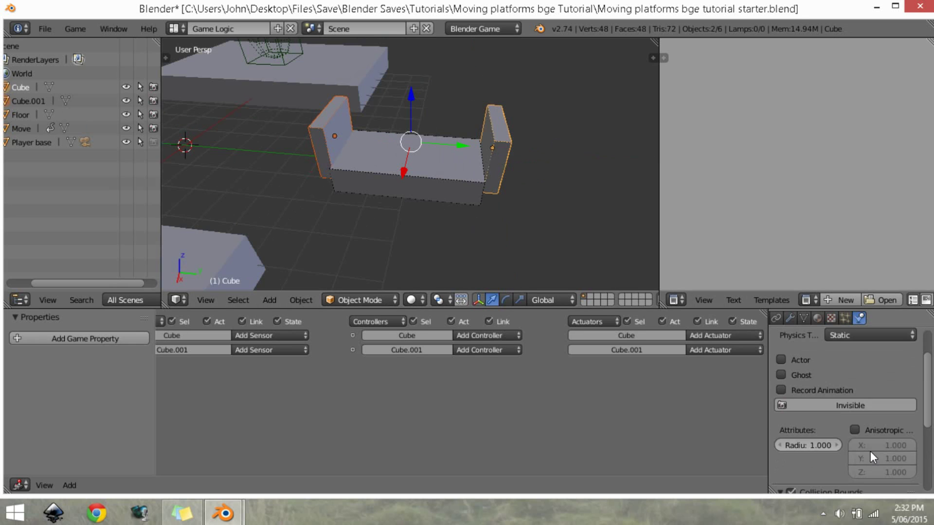
left_click(859, 450)
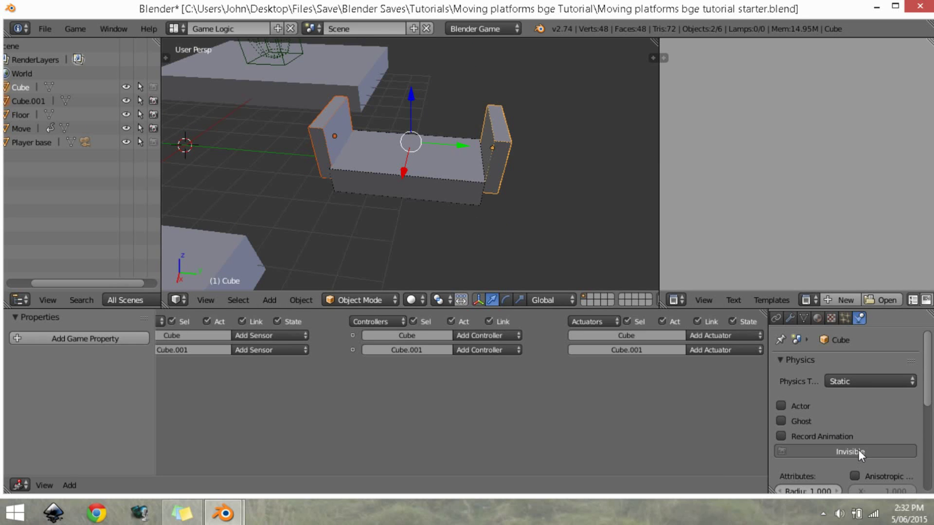
right_click(515, 165)
right_click(331, 131)
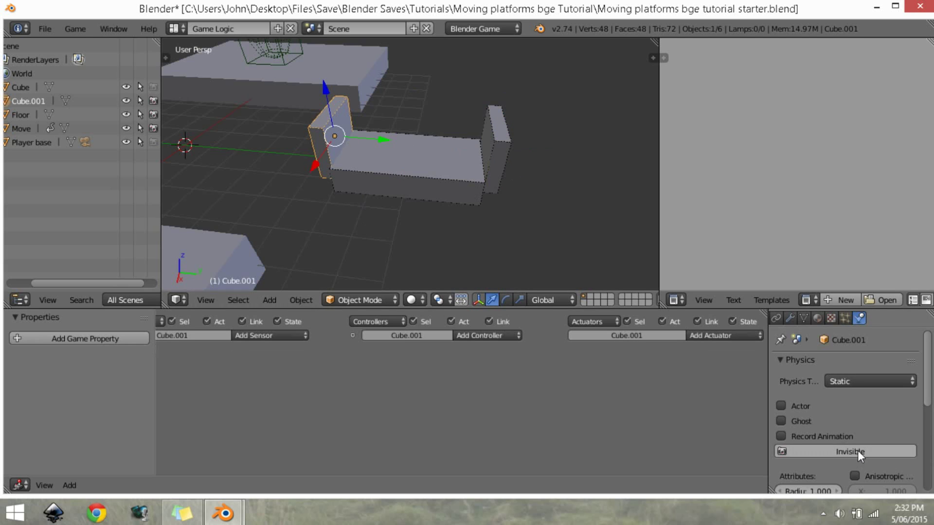
left_click(857, 450)
Step: Parent both end walls to the Move platform as Object and clear the selection
right_click(504, 160, "shift")
right_click(380, 165, "shift")
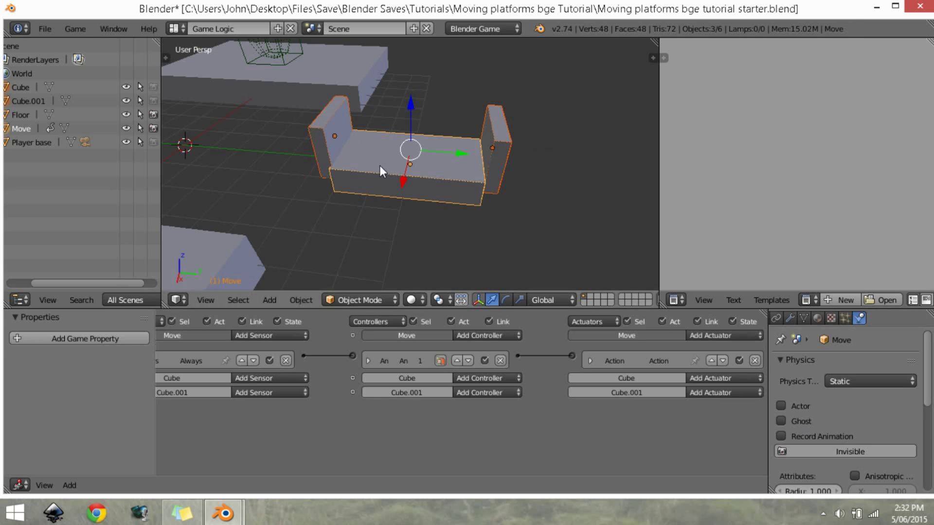
key("ctrl+p")
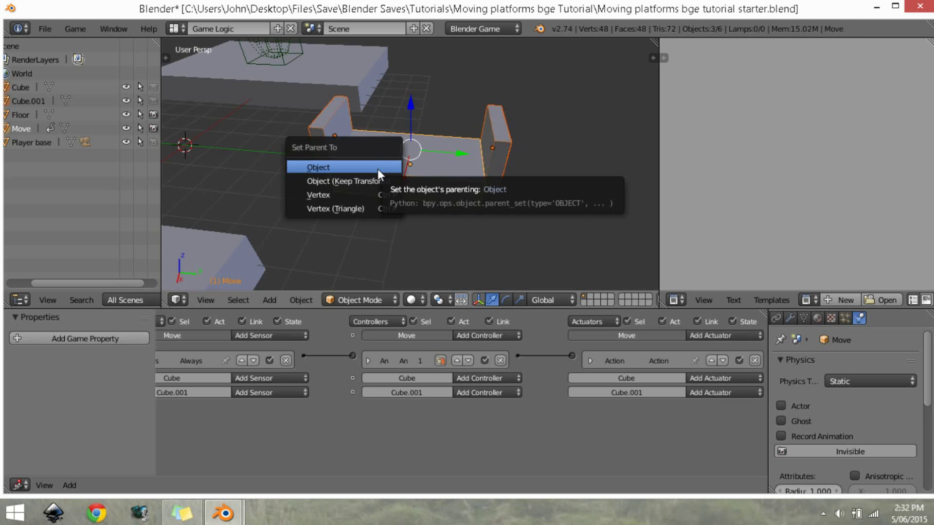
left_click(378, 168)
key("a")
Step: Test-play the game twice to check how the moving platform and its invisible end walls behave
scroll(375, 176, "down", 3)
middle_click_drag(328, 180, 447, 192, "shift")
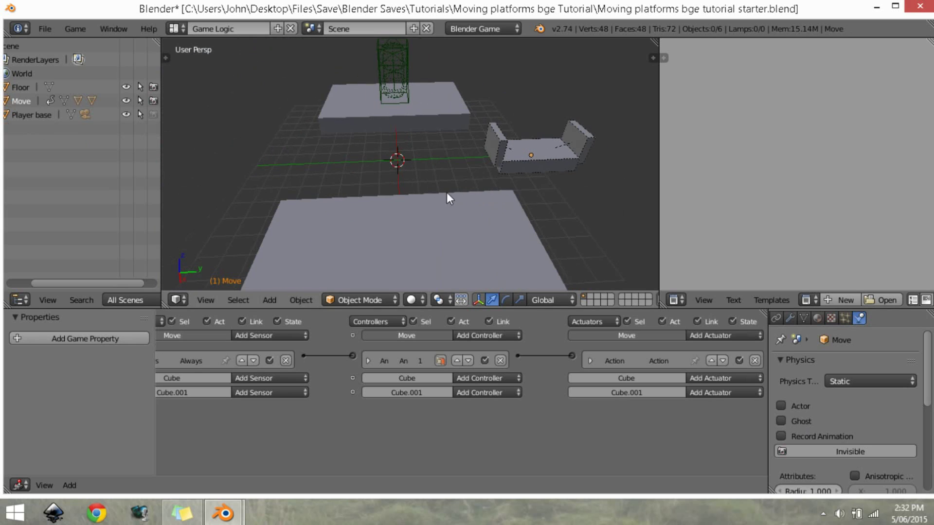
left_click(416, 300)
left_click(448, 247)
left_click(416, 299)
scroll(433, 196, "down", 2)
key("KP_0")
key("p")
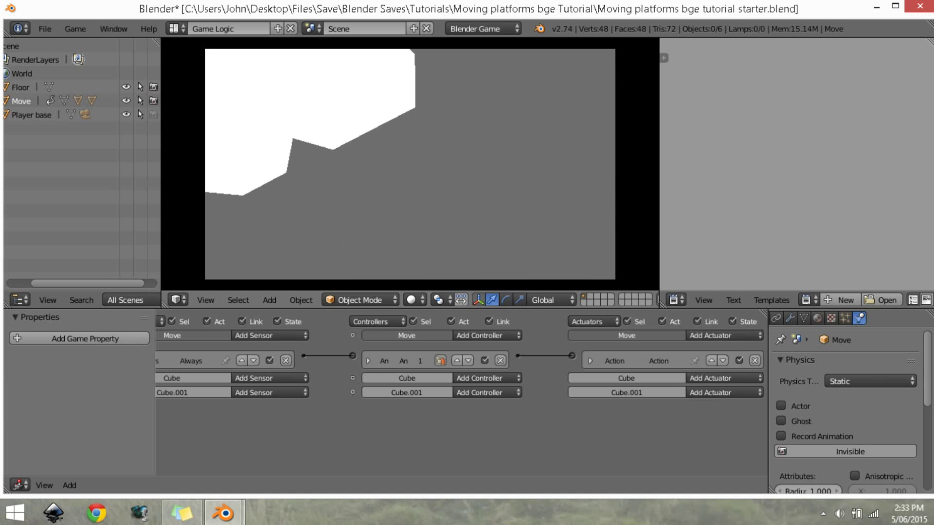
key("Escape")
middle_click_drag(412, 165, 514, 248)
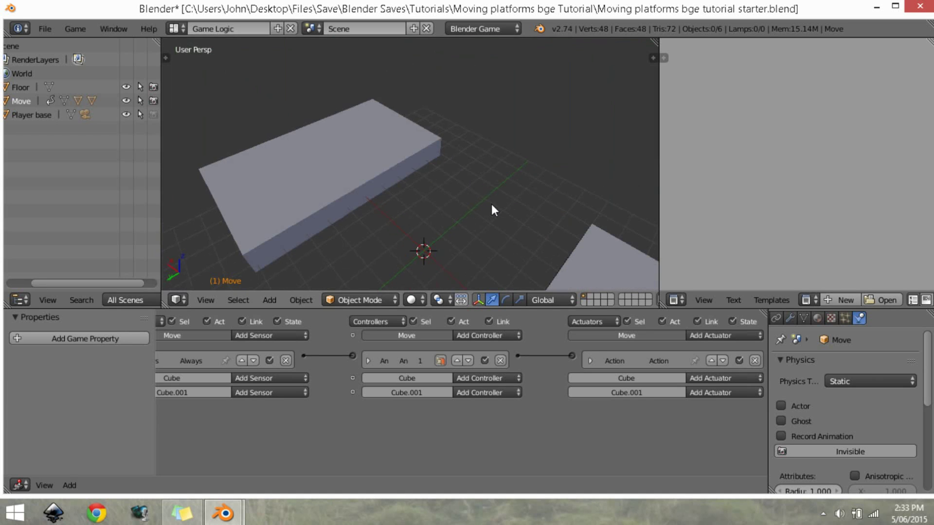
key("p")
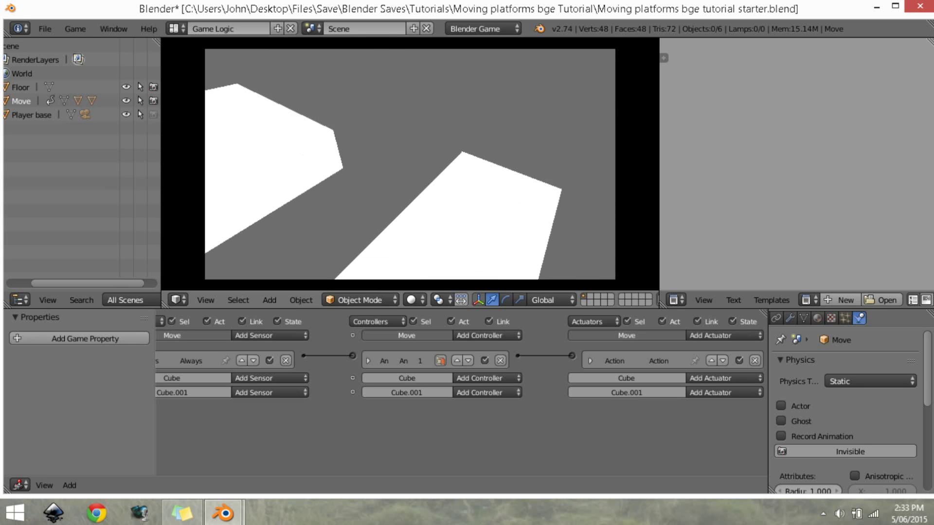
key("Escape")
Step: Duplicate the Move platform along the X axis, without its end walls
middle_click_drag(365, 200, 382, 229)
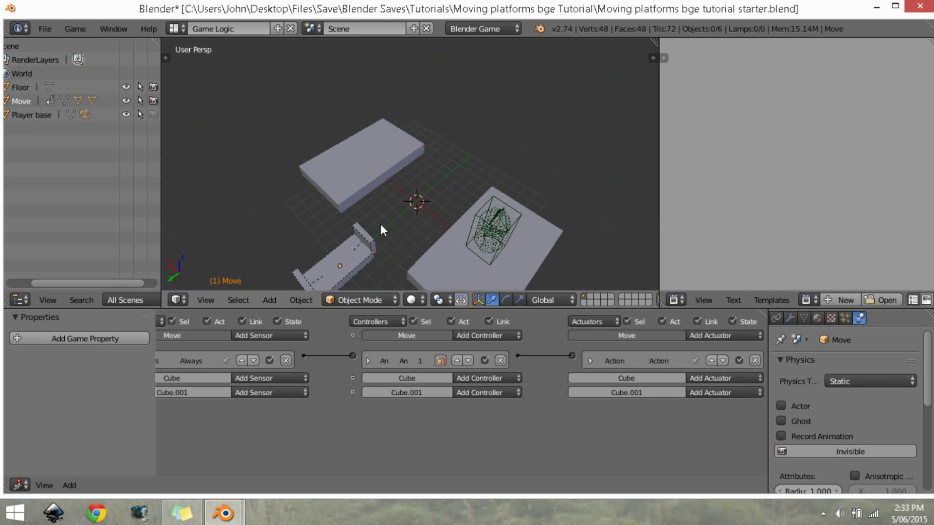
right_click(349, 261)
middle_click_drag(441, 214, 495, 215)
key("shift+d")
key("x")
left_click(451, 206)
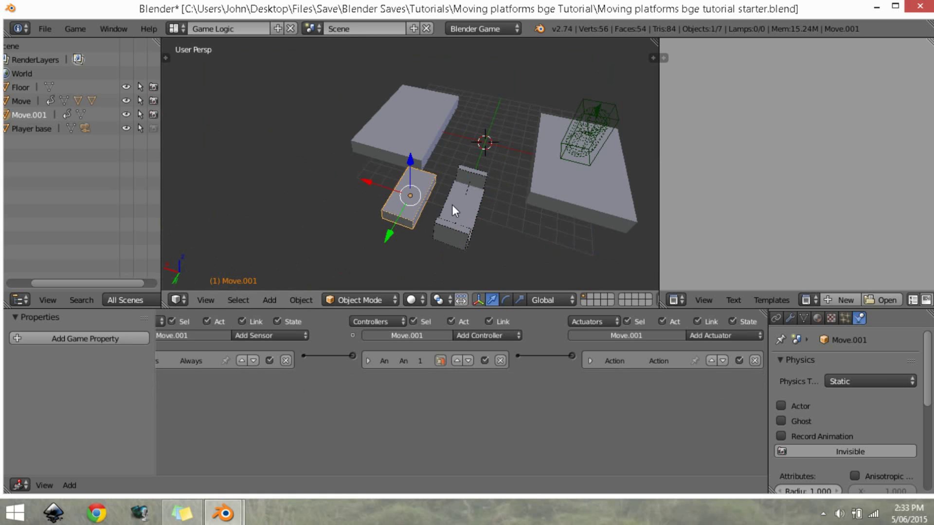
Step: Run the game to see where the duplicated platform moves, and delete the duplicate
key("p")
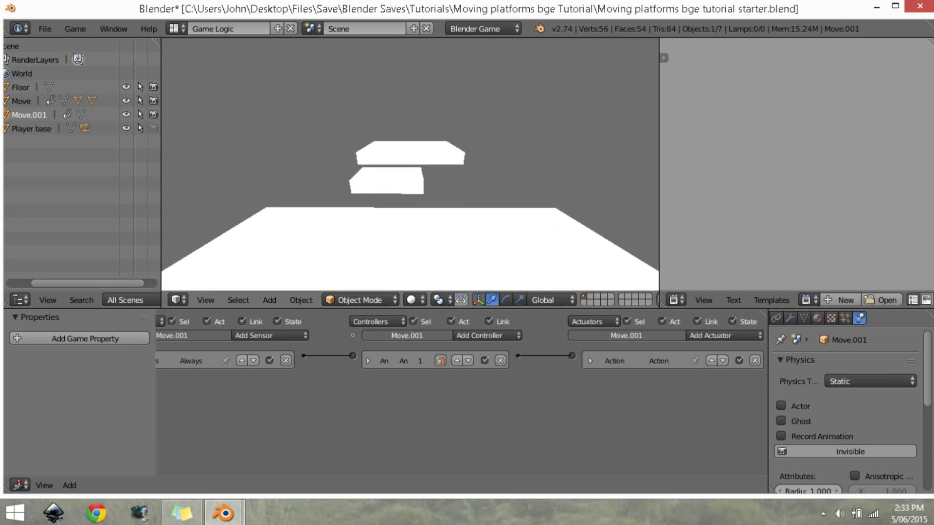
key("Escape")
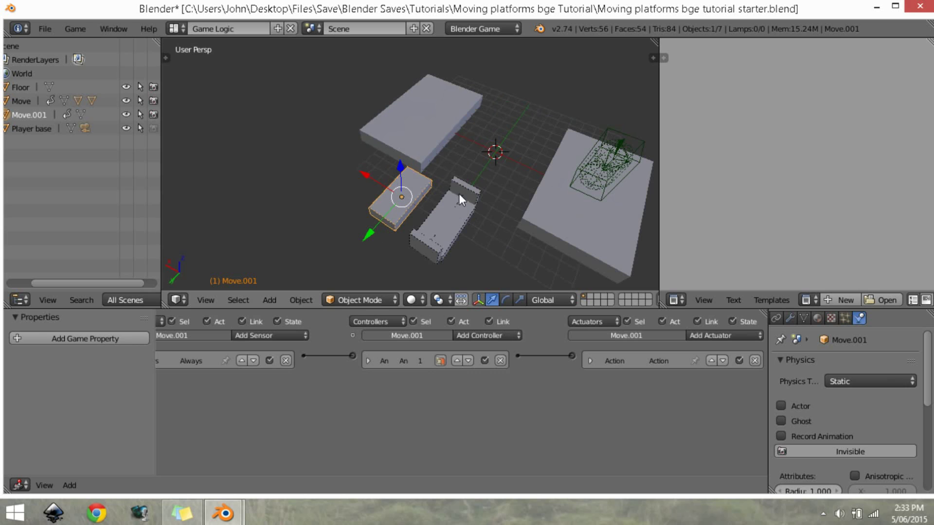
key("x")
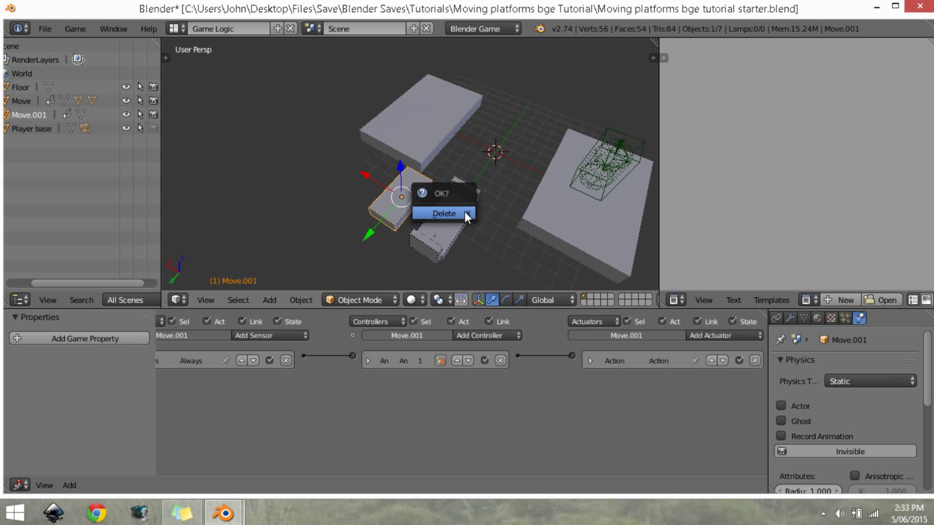
left_click(465, 211)
Step: Examine the settings of the Move platform's Action actuator
right_click(454, 232)
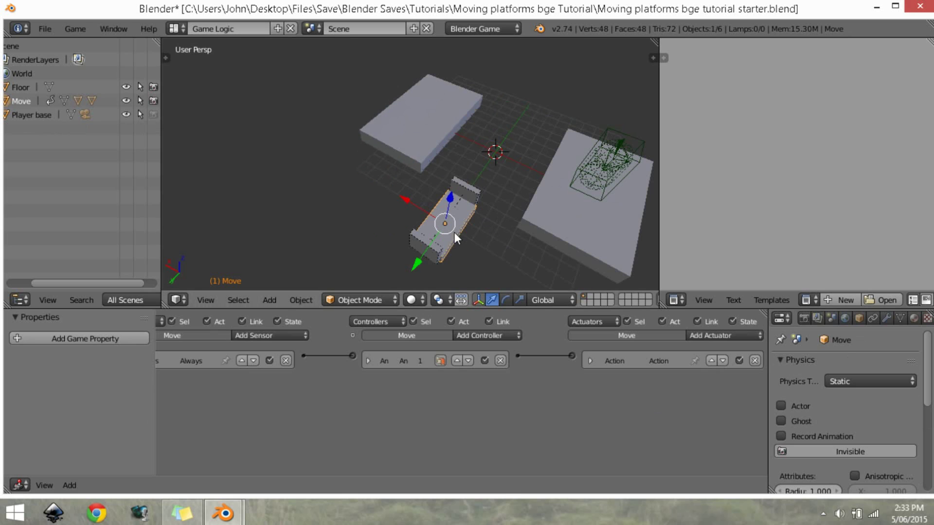
left_click(590, 361)
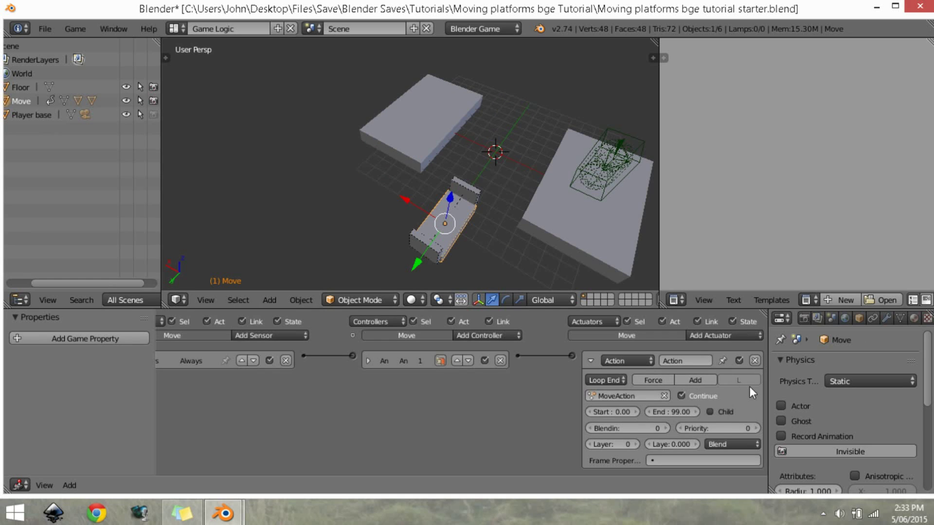
left_click(590, 361)
Step: Move the platform and both end walls to the first layer of the second row, and show only that layer
middle_click_drag(480, 124, 316, 149)
left_click(292, 135, "shift")
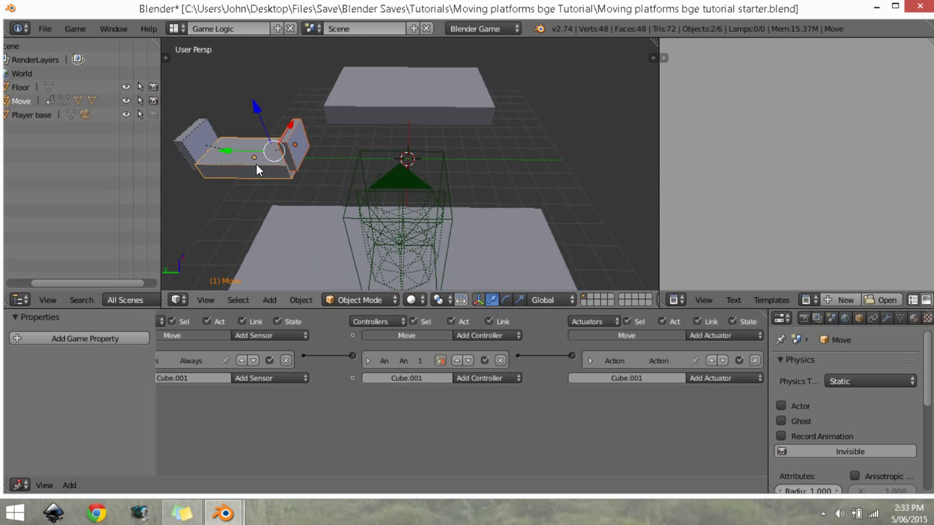
left_click(191, 130, "shift")
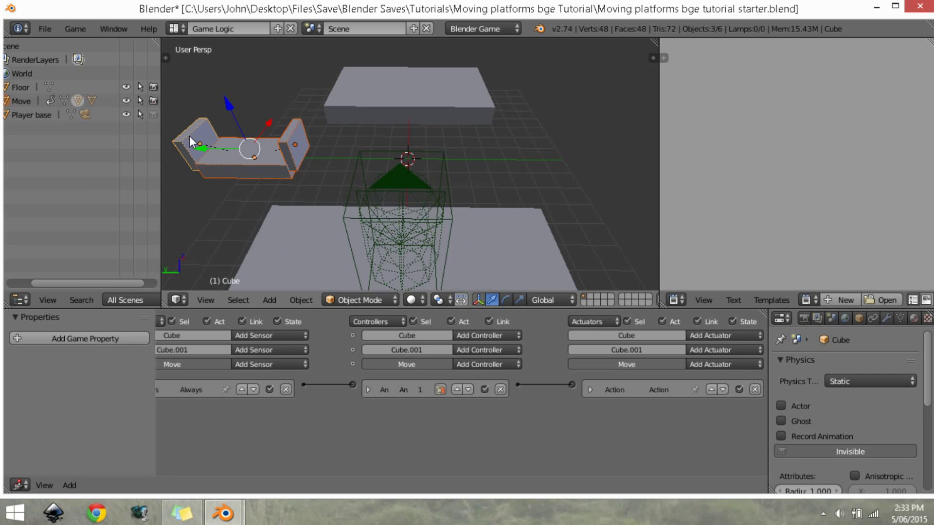
key("m")
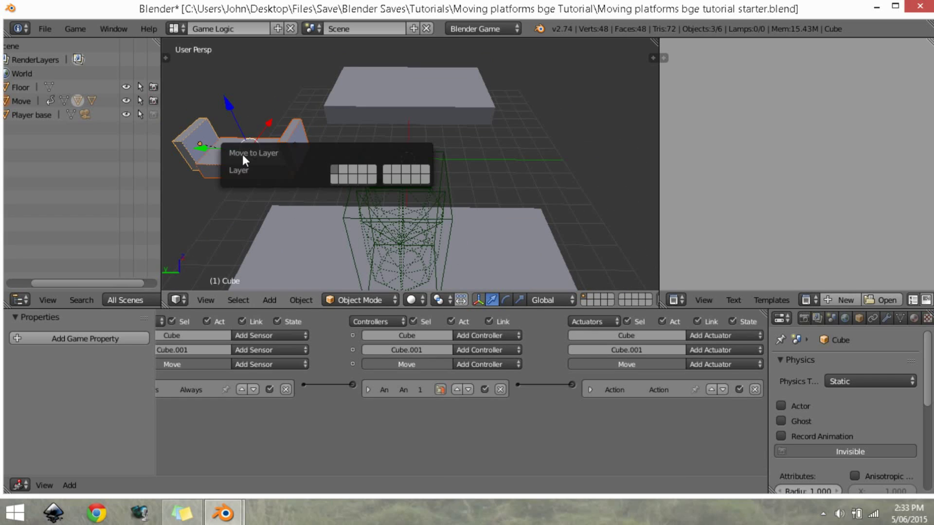
left_click(333, 179)
left_click(587, 303)
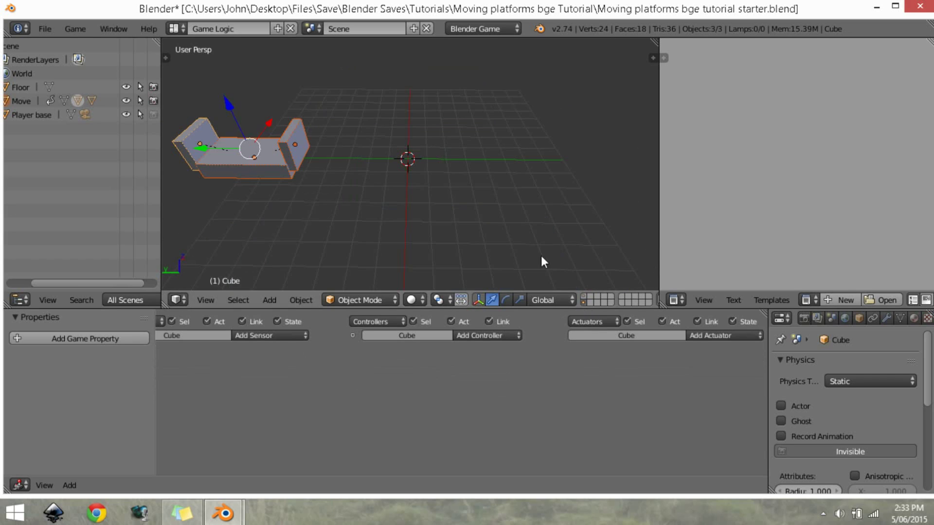
Step: Add a Plain Axes empty at the 3D cursor
scroll(457, 195, "up", 1)
middle_click_drag(459, 192, 463, 190)
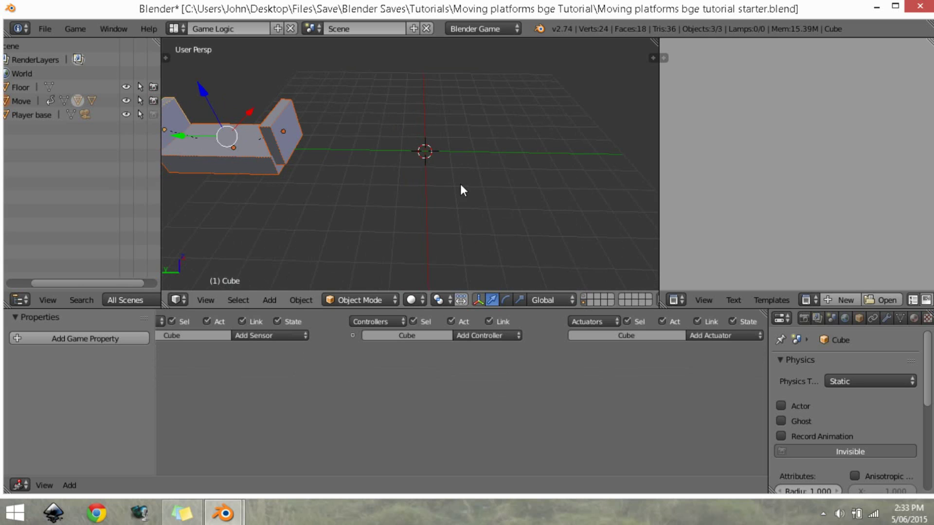
key("shift+a")
mouse_move(471, 287)
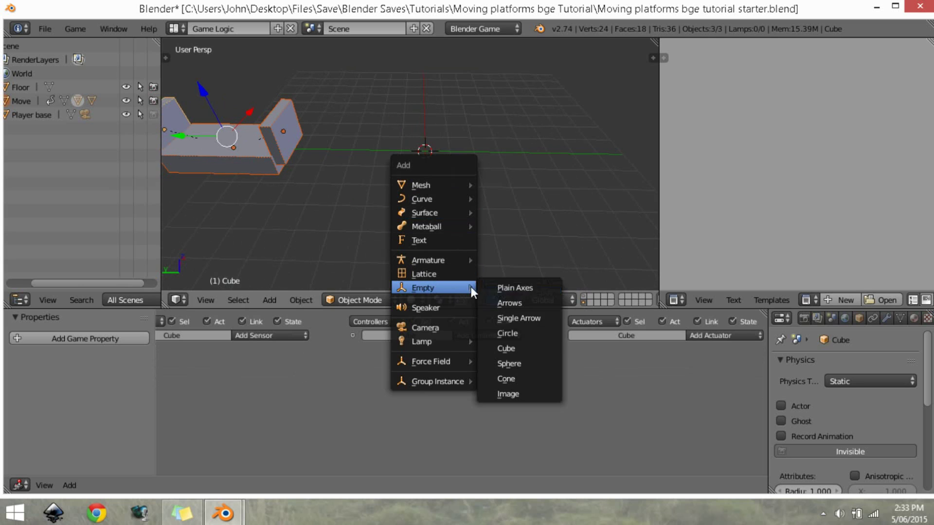
left_click(506, 285)
Step: Parent the Move platform to the Empty as Object
middle_click_drag(444, 203, 261, 132)
right_click(288, 169)
right_click(416, 157, "shift")
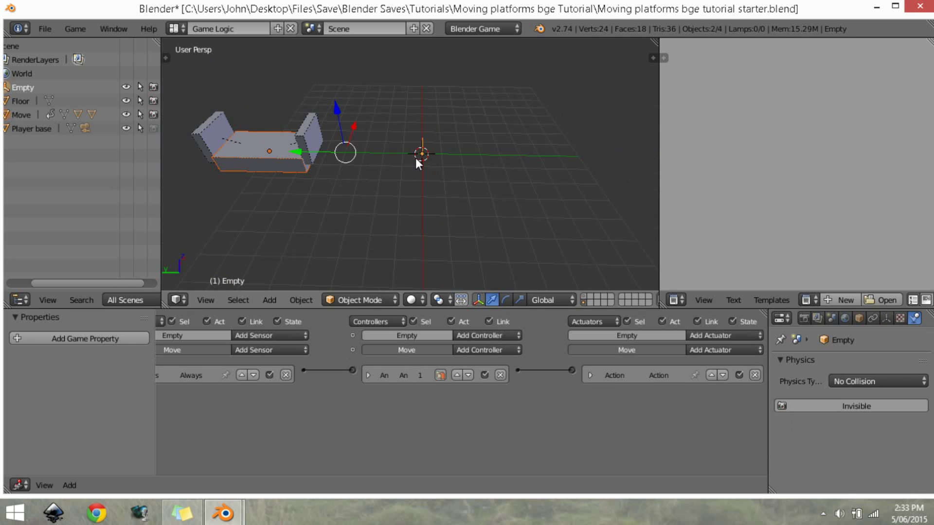
key("ctrl+p")
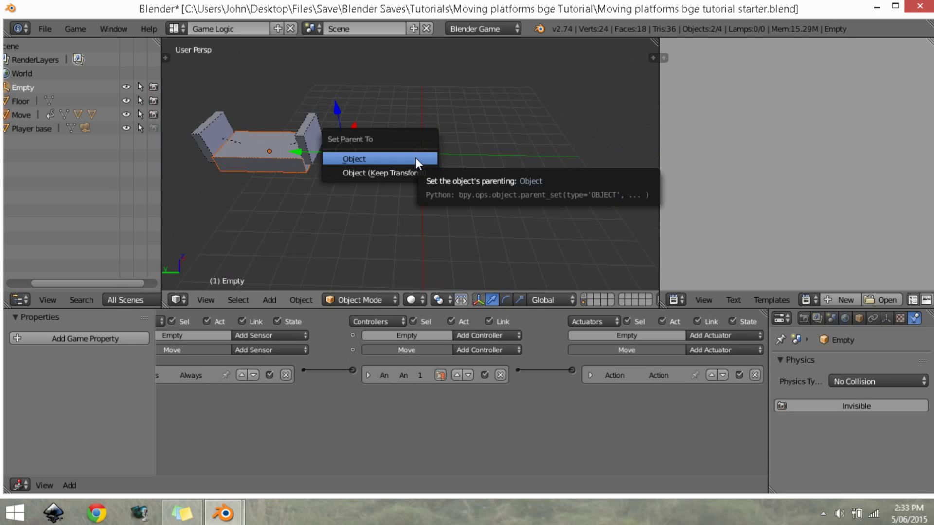
left_click(425, 157)
Step: Try moving the Empty freely, along Z and across the XY plane to test that the platform follows
right_click(424, 157)
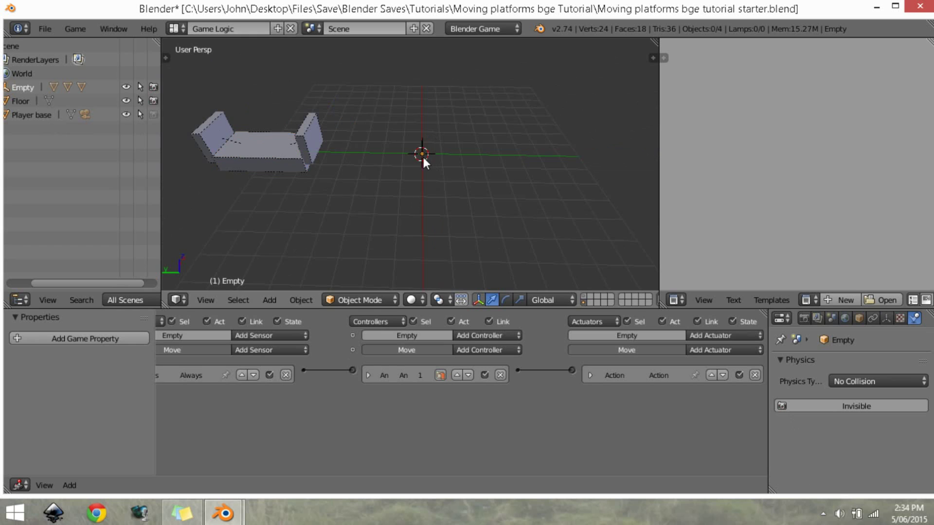
key("g")
right_click(475, 179)
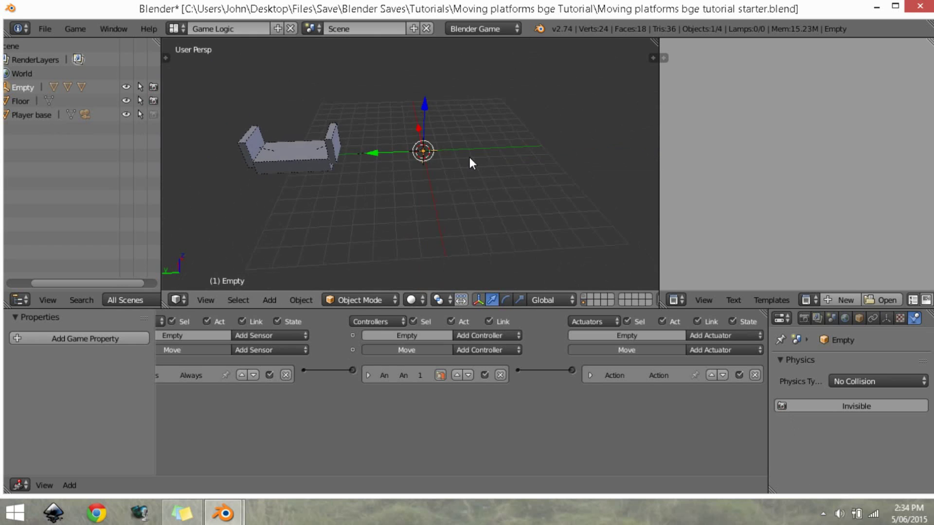
middle_click_drag(469, 157, 410, 151)
key("g")
key("z")
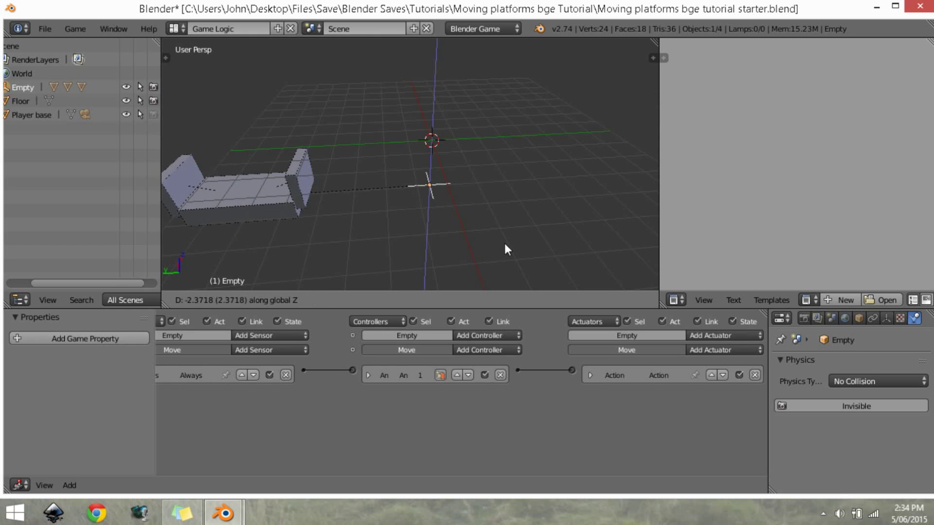
key("shift+z")
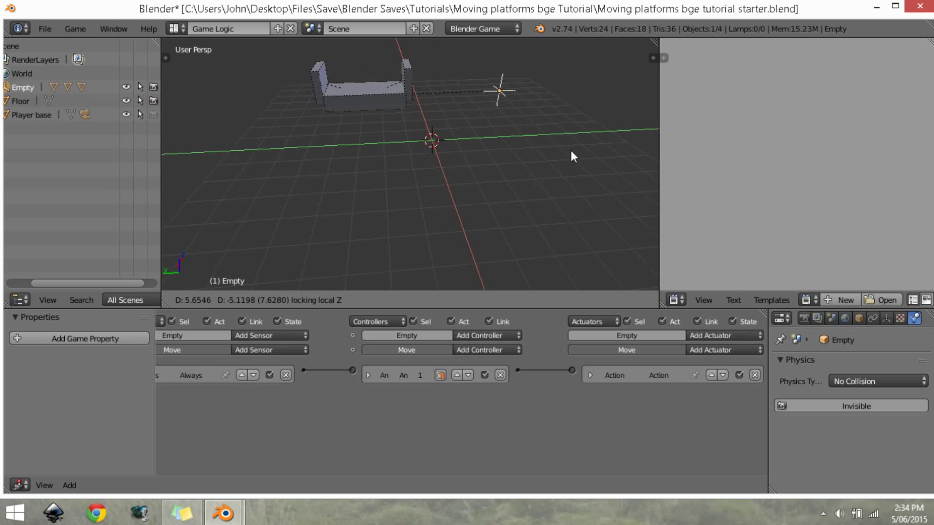
right_click(551, 192)
Step: Put the Empty, the platform and both end walls into a group named Move
scroll(555, 199, "down", 2)
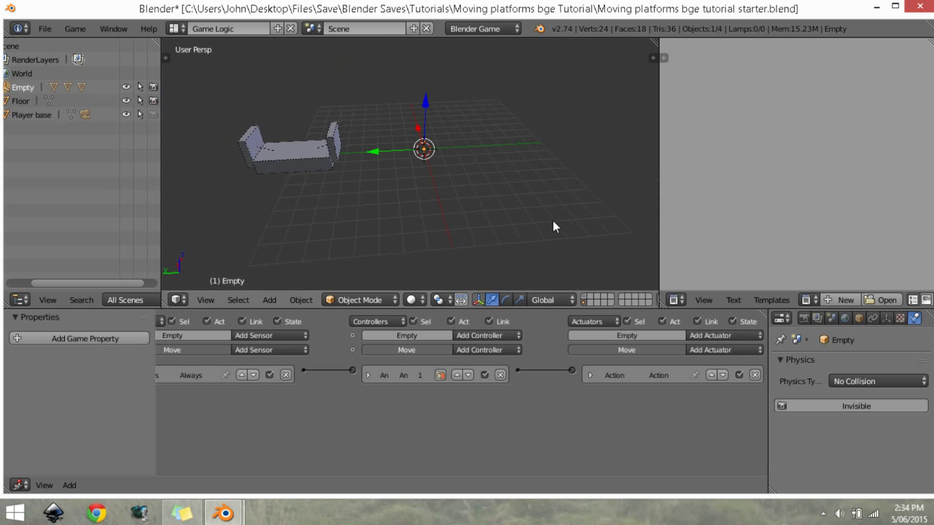
key("a")
key("a")
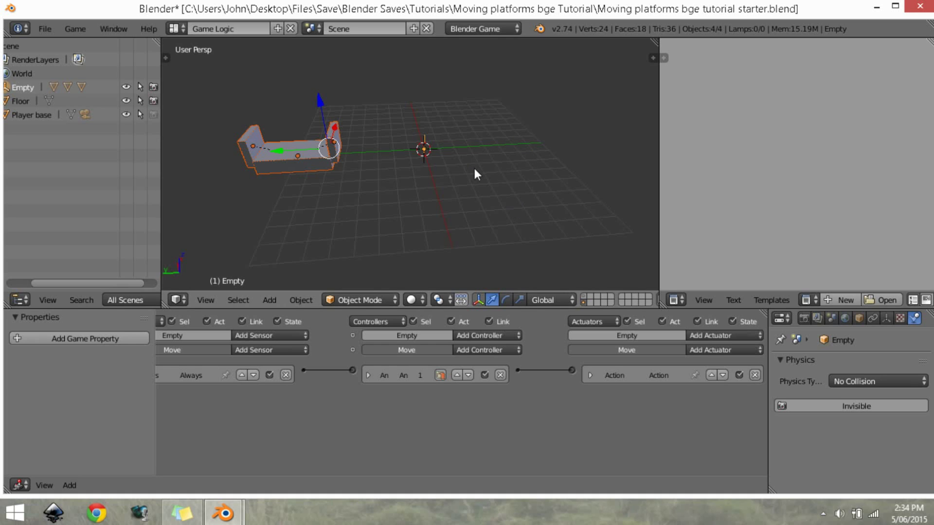
right_click(430, 158)
left_click(860, 319)
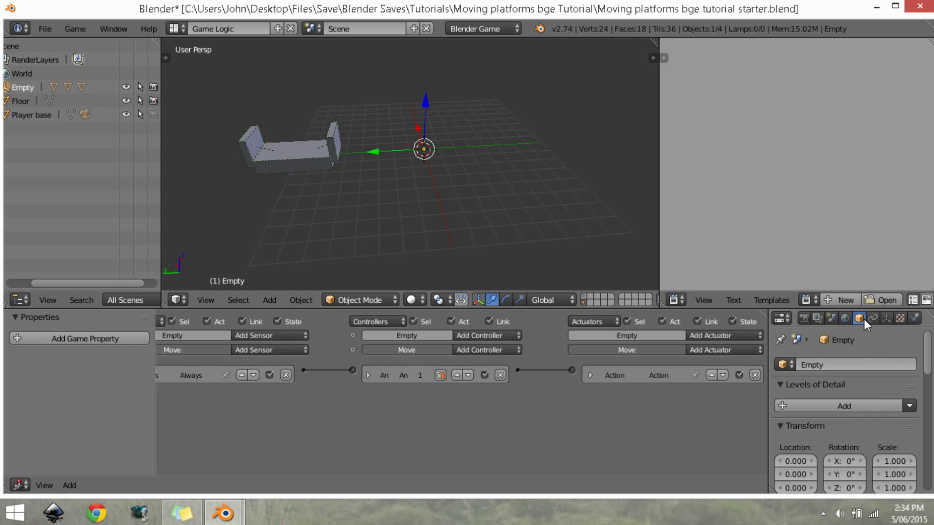
scroll(884, 424, "down", 5)
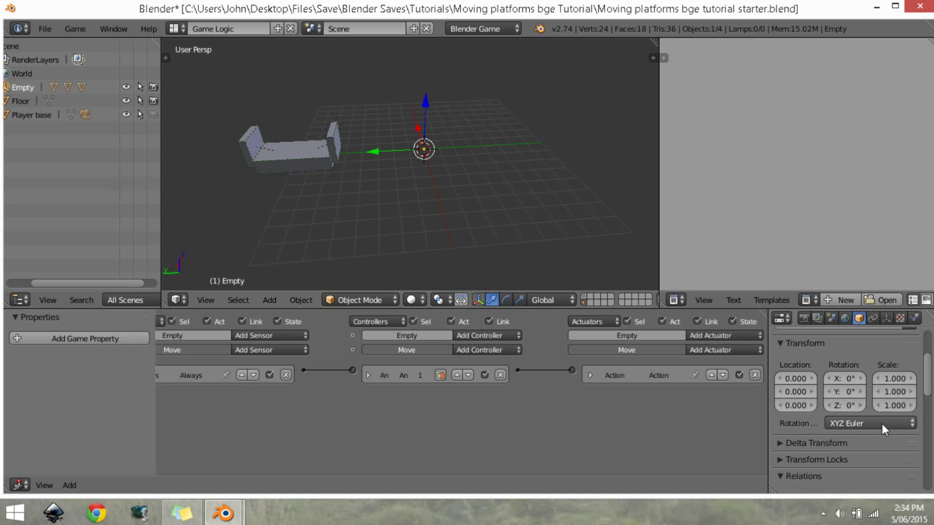
scroll(871, 424, "down", 4)
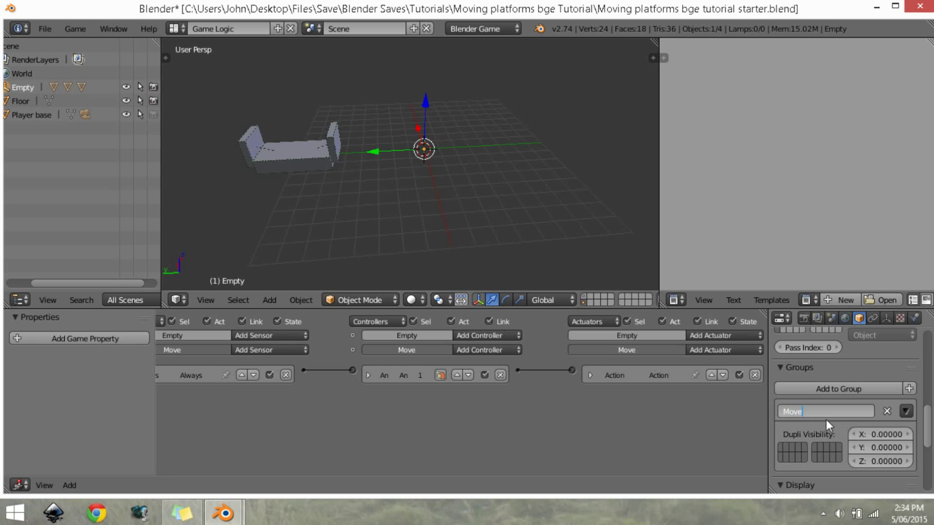
key("Return")
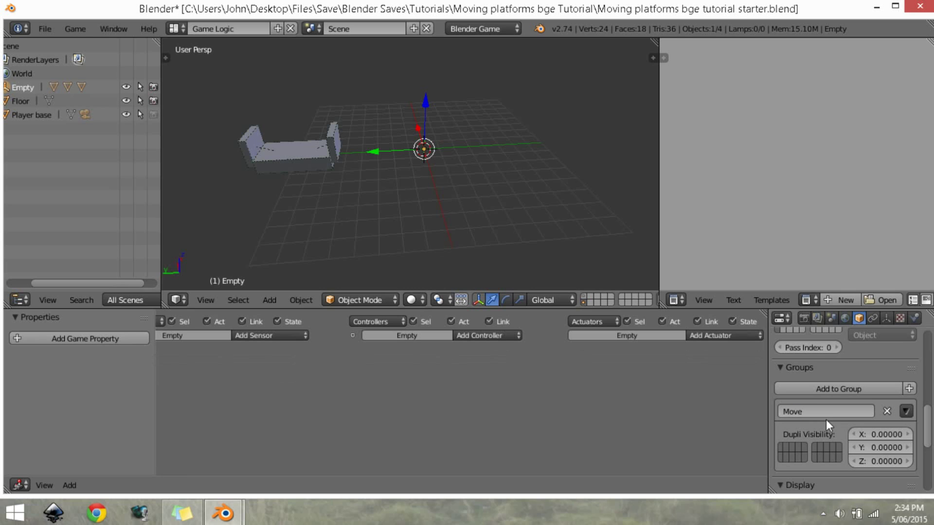
Step: Show the level's first layer and add a group instance of the Move group at the 3D cursor
left_click(179, 28)
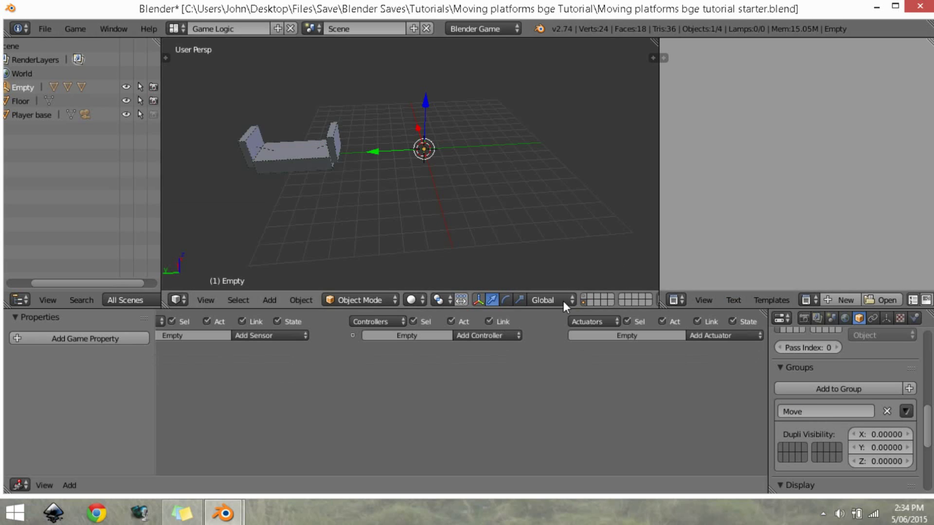
left_click(585, 297)
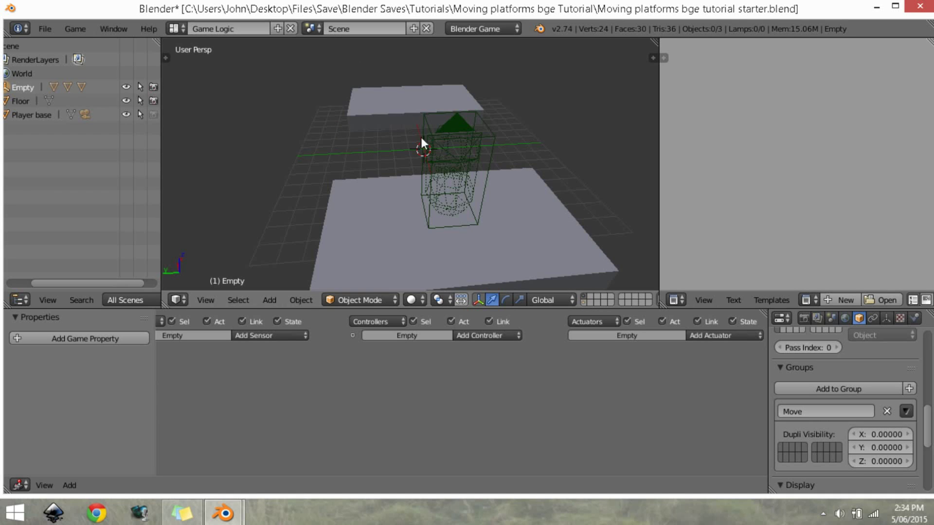
middle_click_drag(421, 136, 413, 168)
key("shift+a")
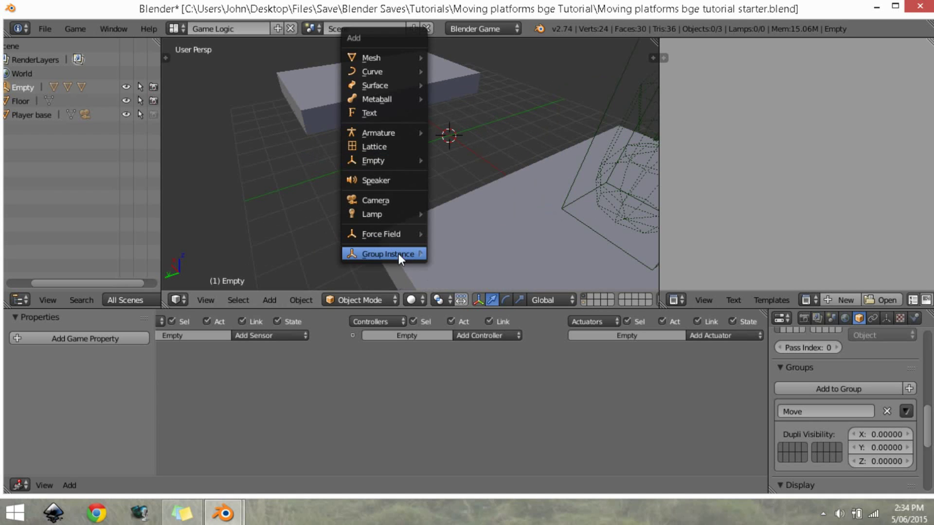
mouse_move(356, 252)
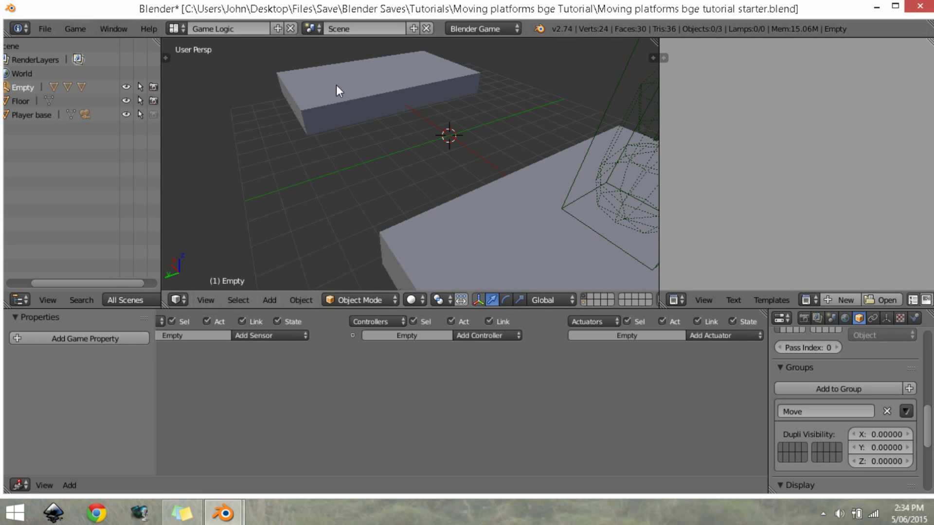
key("shift+a")
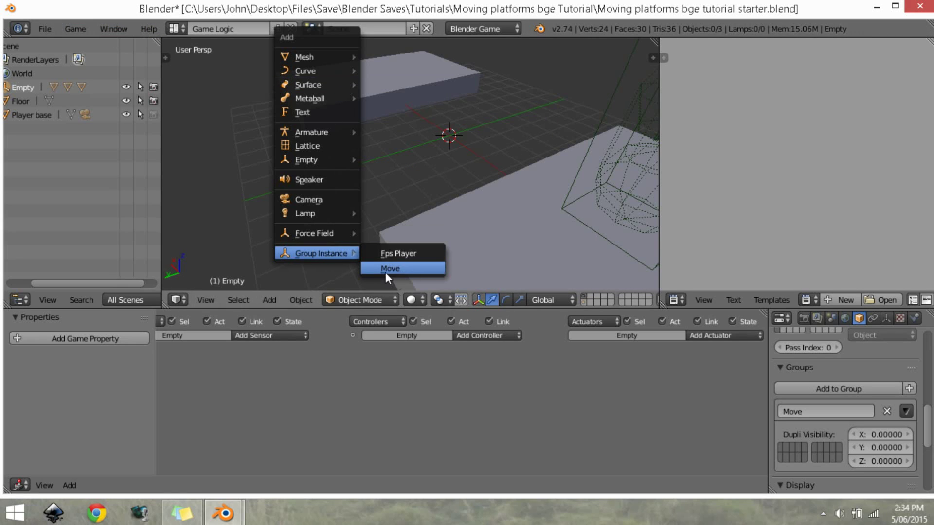
left_click(420, 273)
Step: Move the new Move instance along X toward the player's platform, and place a duplicate of it along X nearer the far platform
middle_click_drag(443, 175, 485, 182)
key("g")
key("x")
left_click(451, 160)
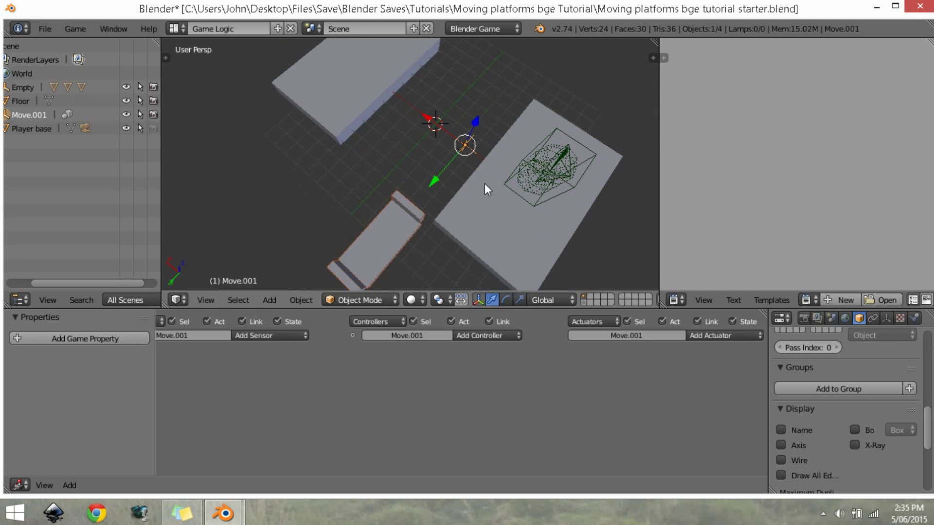
key("shift+d")
key("x")
left_click(436, 152)
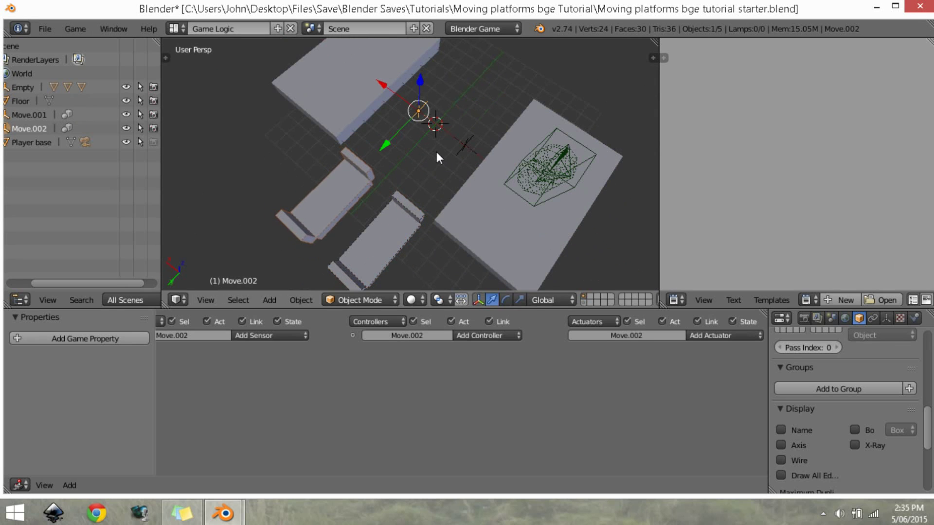
Step: Run the game from the player camera to test both platform instances, and stop it
key("KP_0")
key("p")
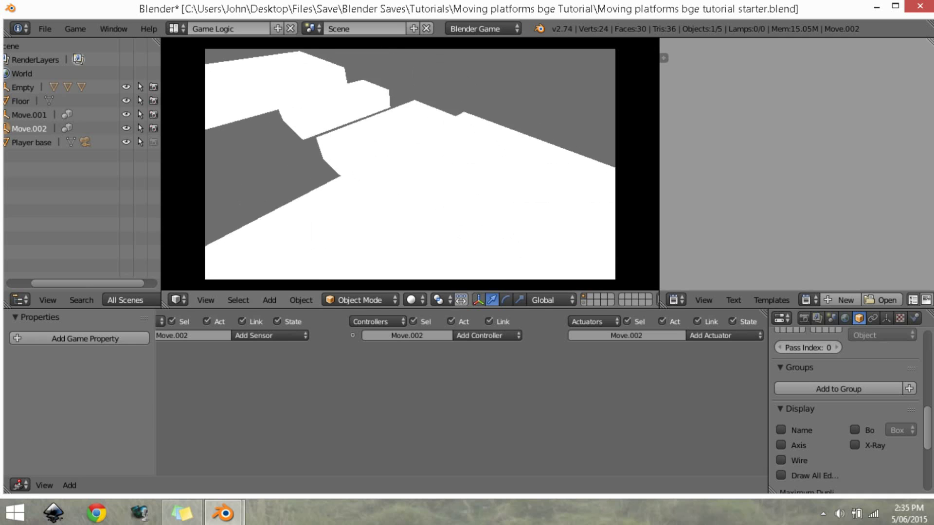
key("Escape")
Step: Rotate the duplicated Move instance about the global Z axis to the opposite side of the level
middle_click_drag(408, 168, 424, 237)
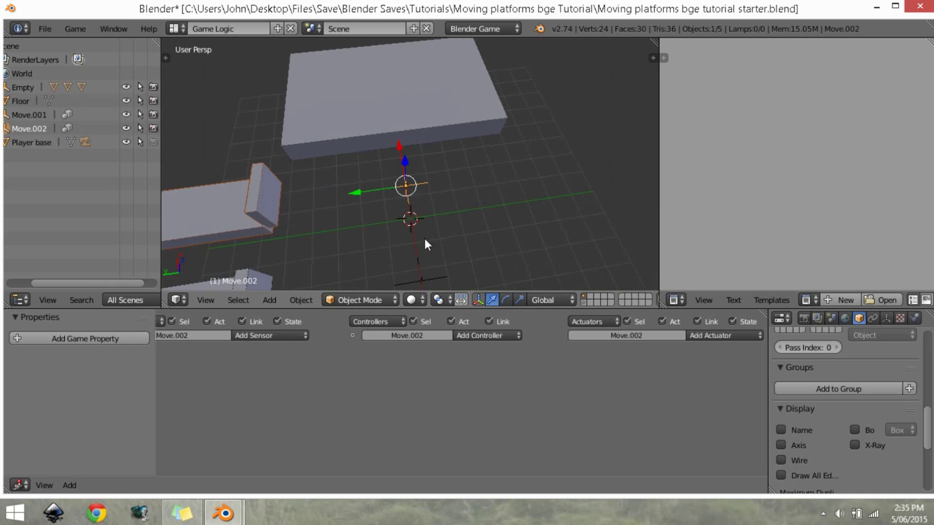
scroll(427, 236, "down", 1)
key("r")
key("z")
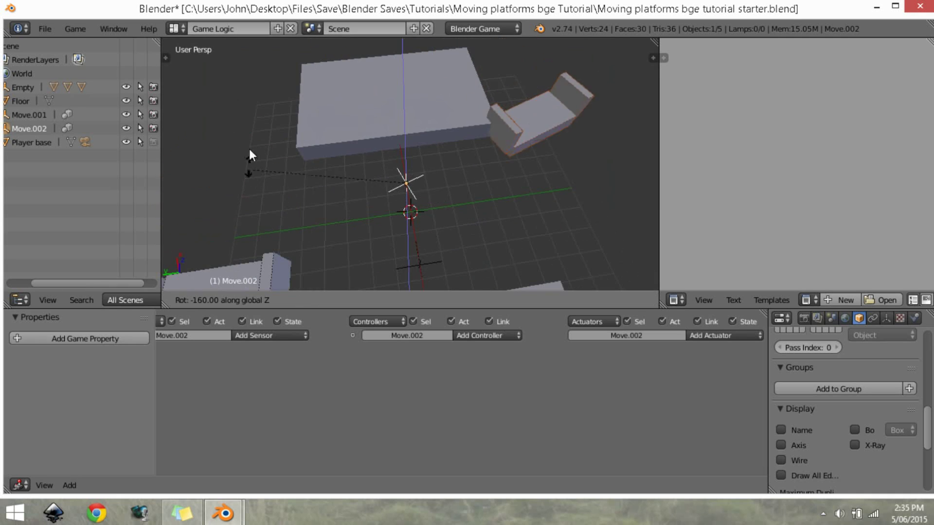
key("Return")
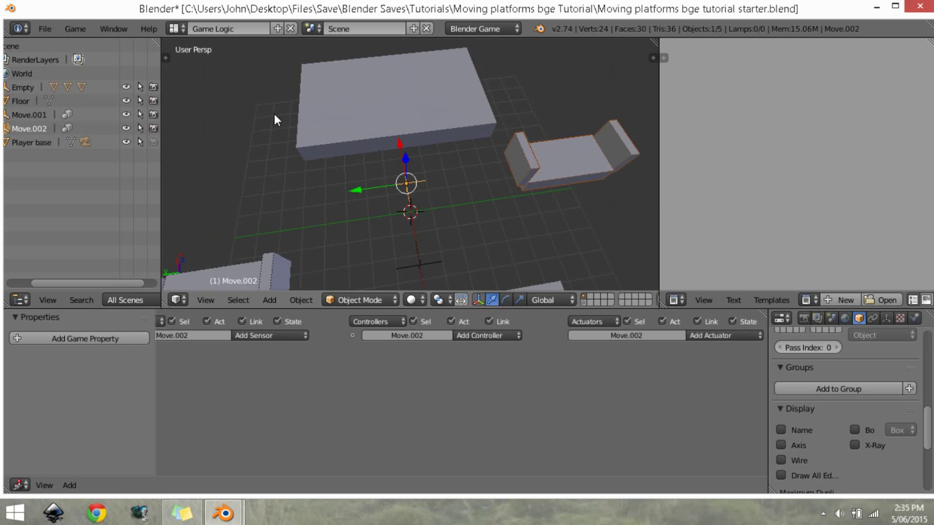
Step: Play-test the level repeatedly from the player camera, walking forward to check the moving platforms on both sides
key("KP_0")
key("p")
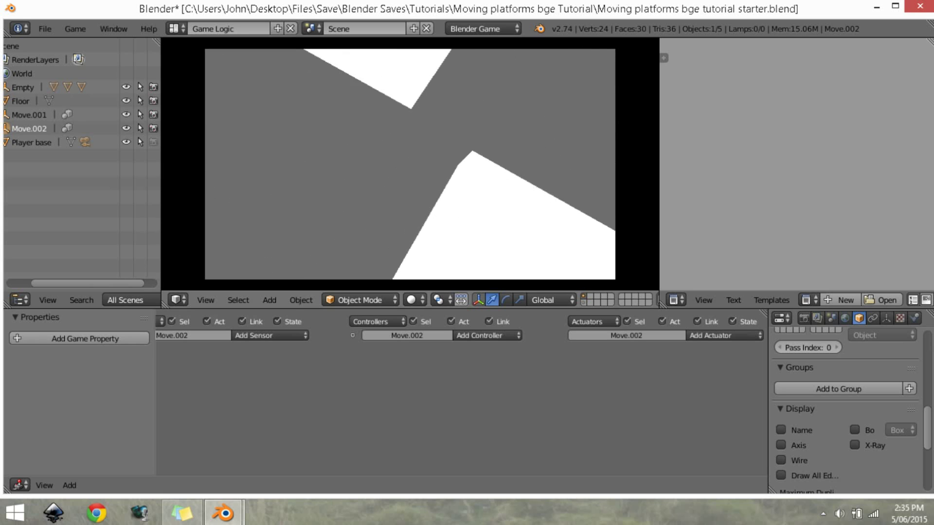
key("Escape")
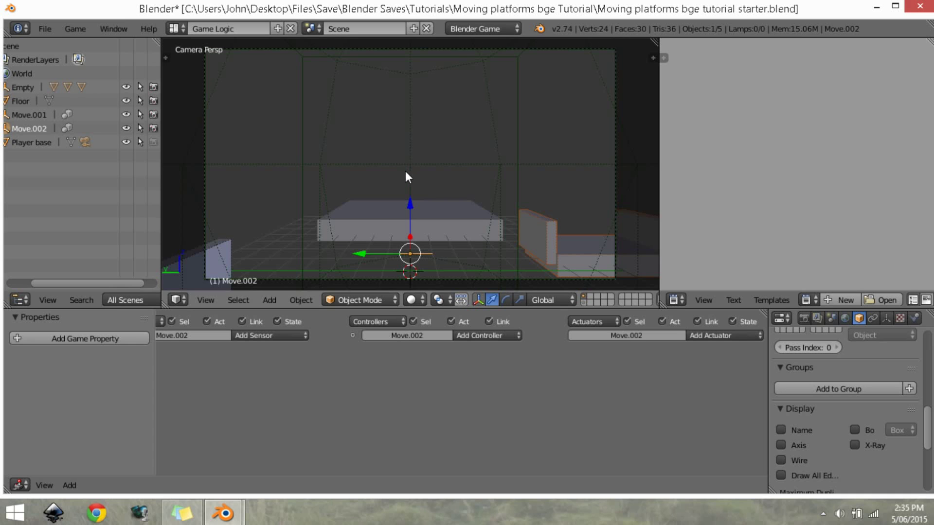
key("p")
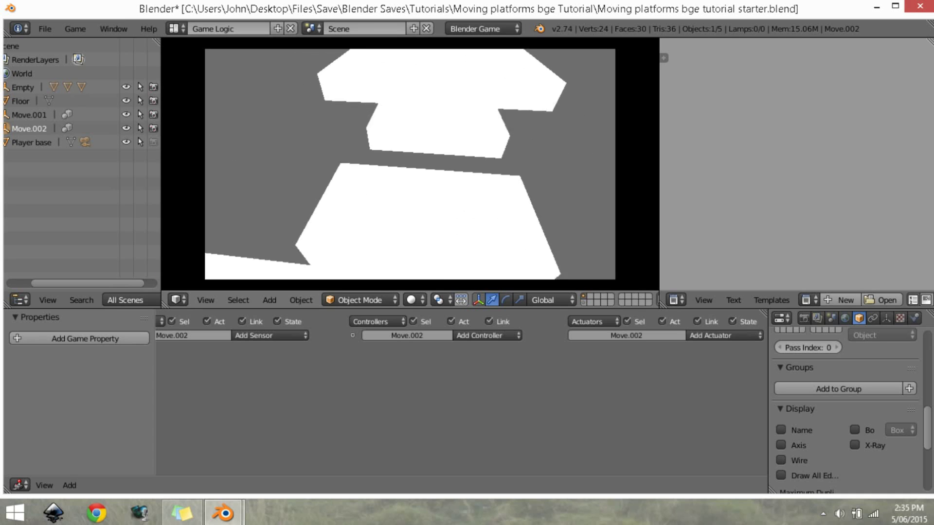
key("Escape")
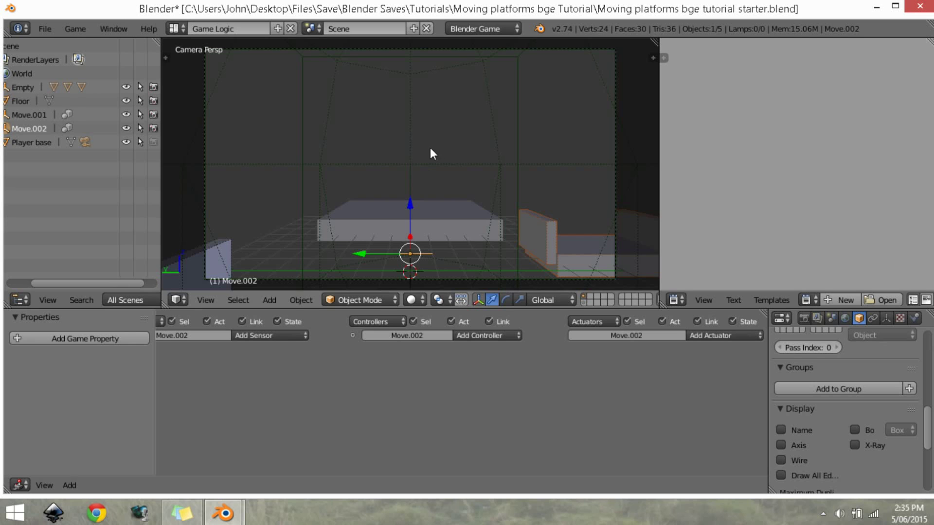
key("p")
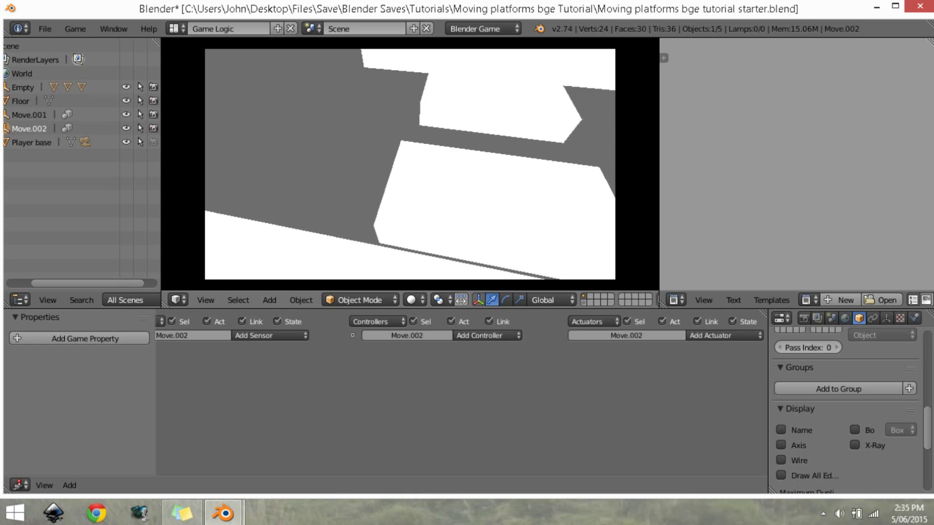
key("w")
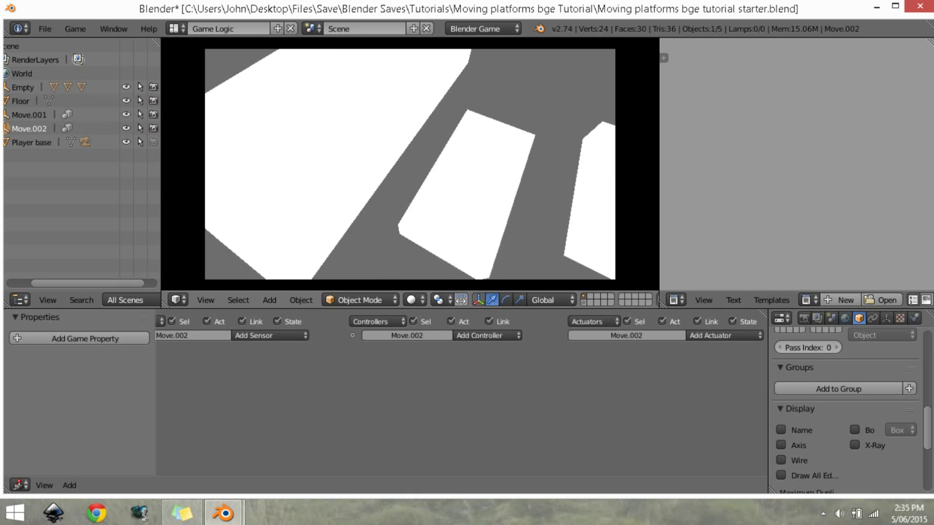
key("w")
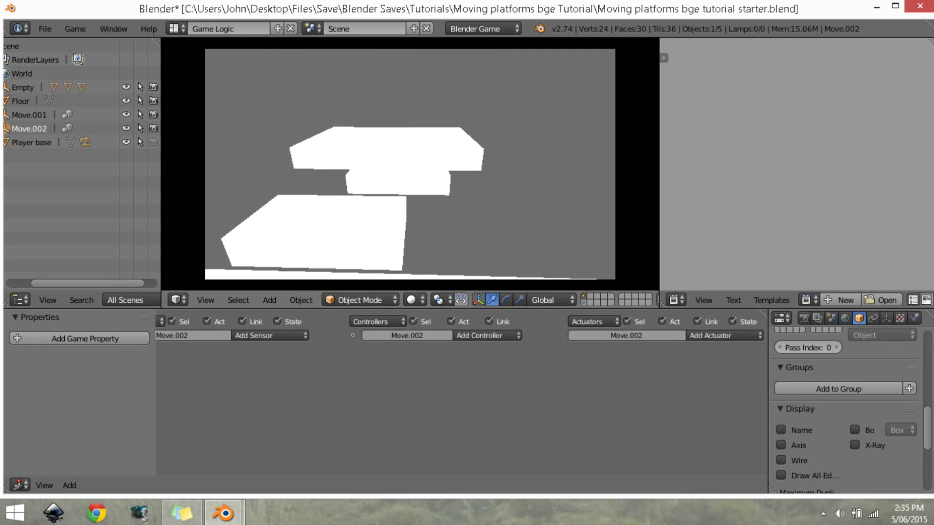
key("w")
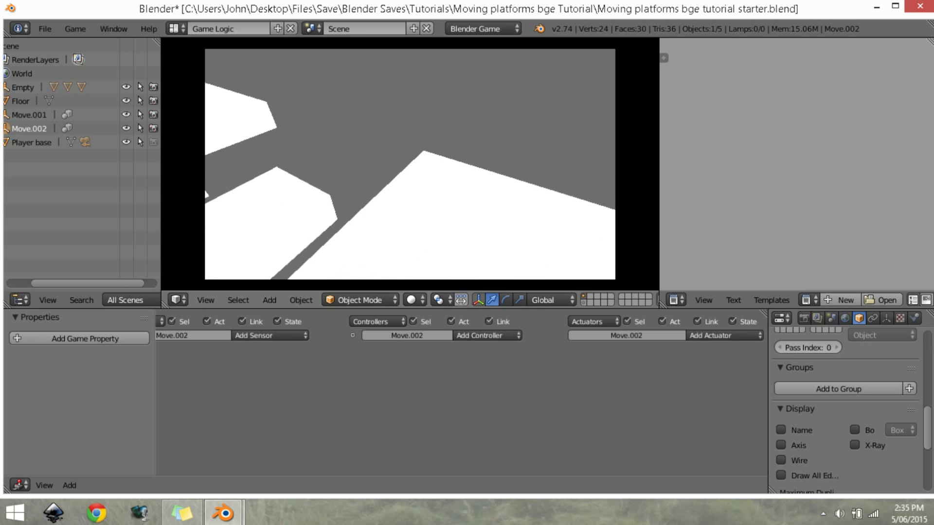
key("Escape")
Step: Duplicate the rotated Move instance in place and rotate the copy about -83° around the global X axis
middle_click_drag(424, 156, 452, 208)
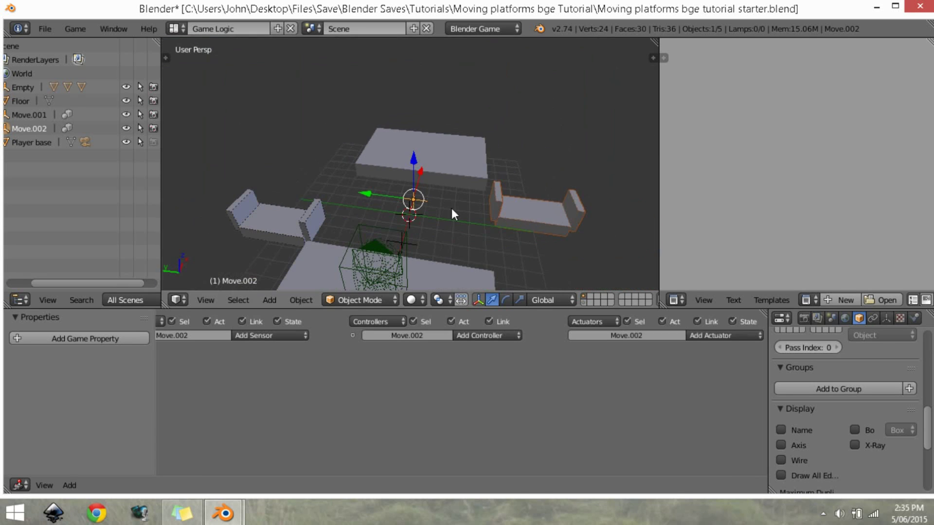
key("shift+d")
right_click(474, 214)
key("r")
key("x")
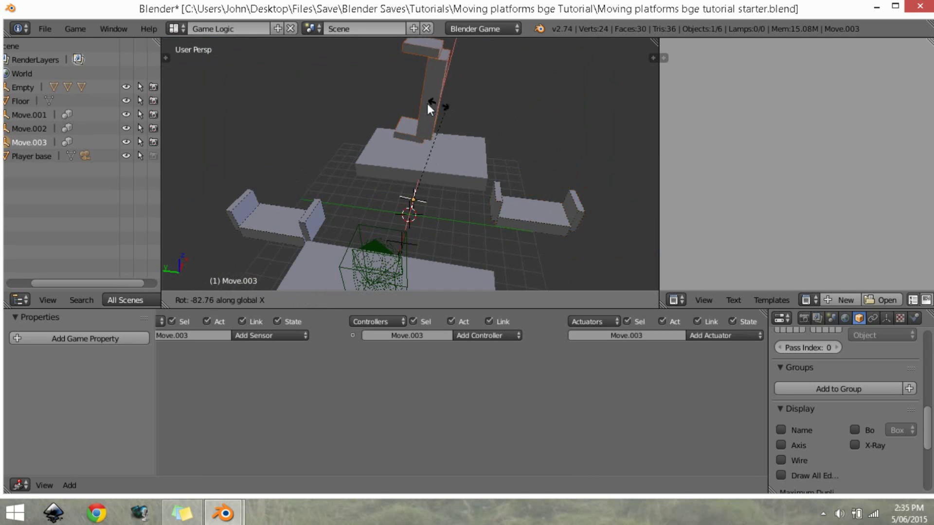
left_click(427, 103)
Step: Freely rotate the third Move instance with trackball rotation into a tilted orientation above the level
key("r")
key("r")
left_click(554, 161)
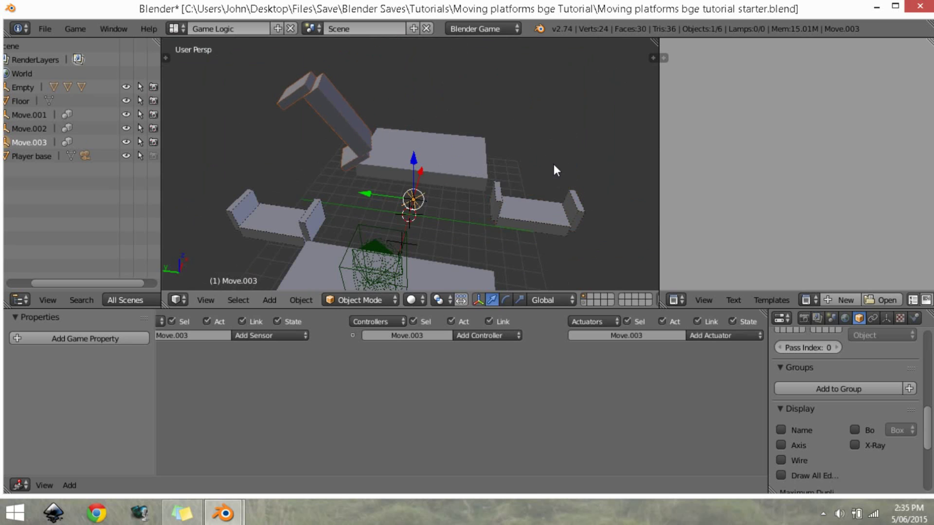
key("r")
key("r")
left_click(572, 123)
Step: Run the game from the player camera to test the tilted platform instance
key("KP_0")
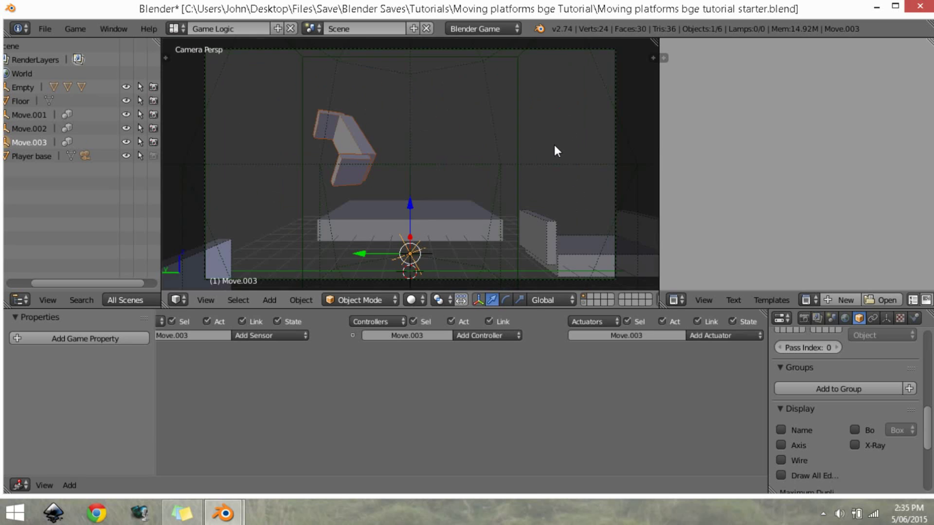
key("p")
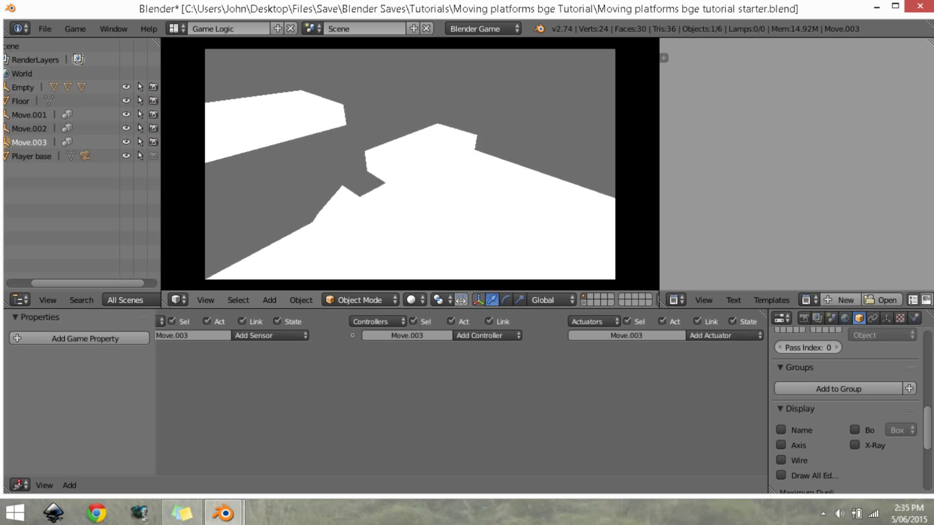